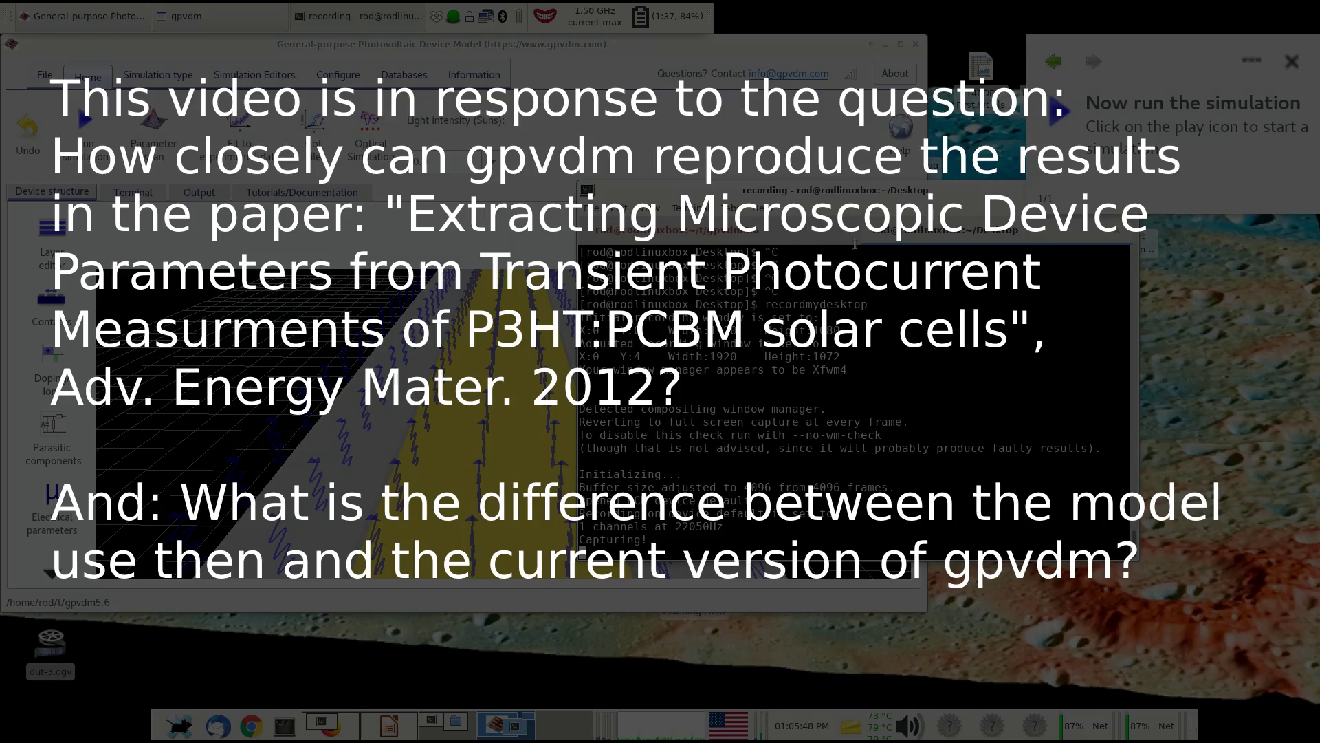
{"action": "left_click", "coordinate": [654, 50]}
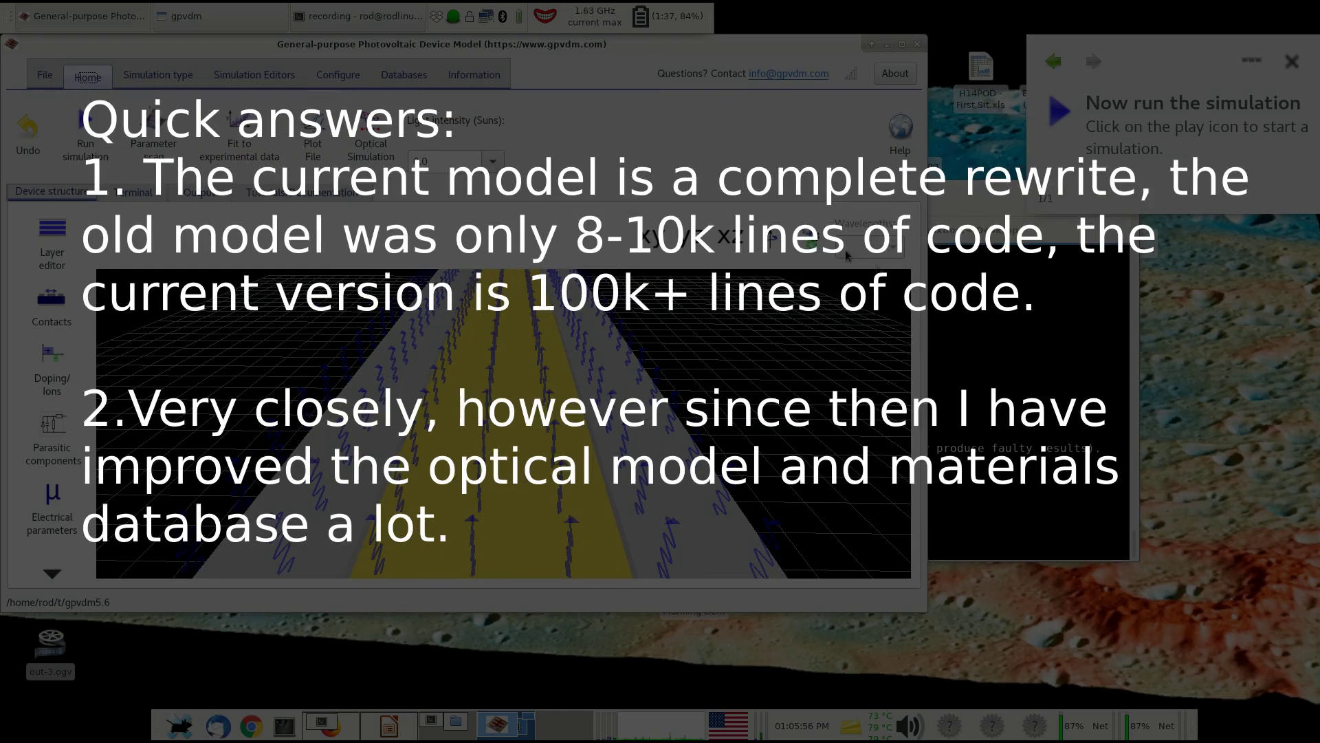
{"action": "left_click", "coordinate": [958, 292]}
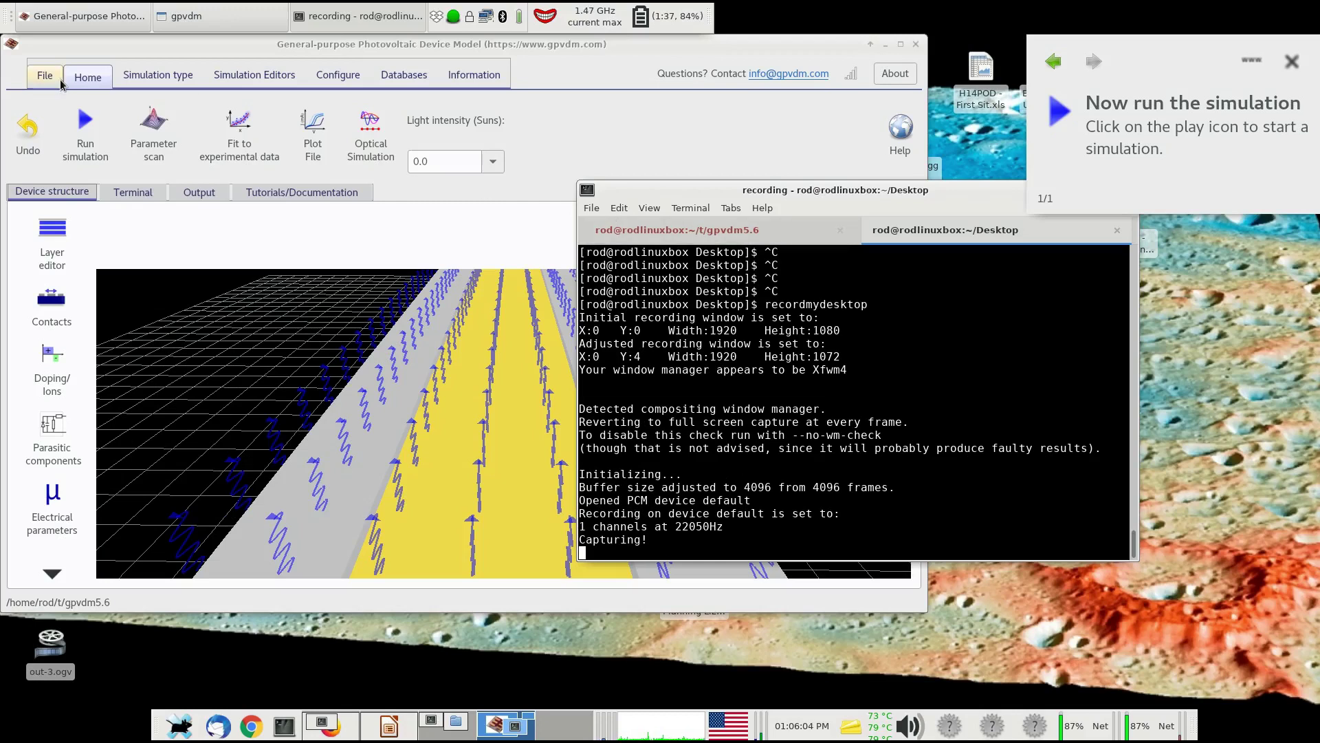
Create a new P3HT:PCBM solar cell simulation and save it on the Desktop as test.
{"action": "left_click", "coordinate": [44, 76]}
{"action": "left_click", "coordinate": [39, 131]}
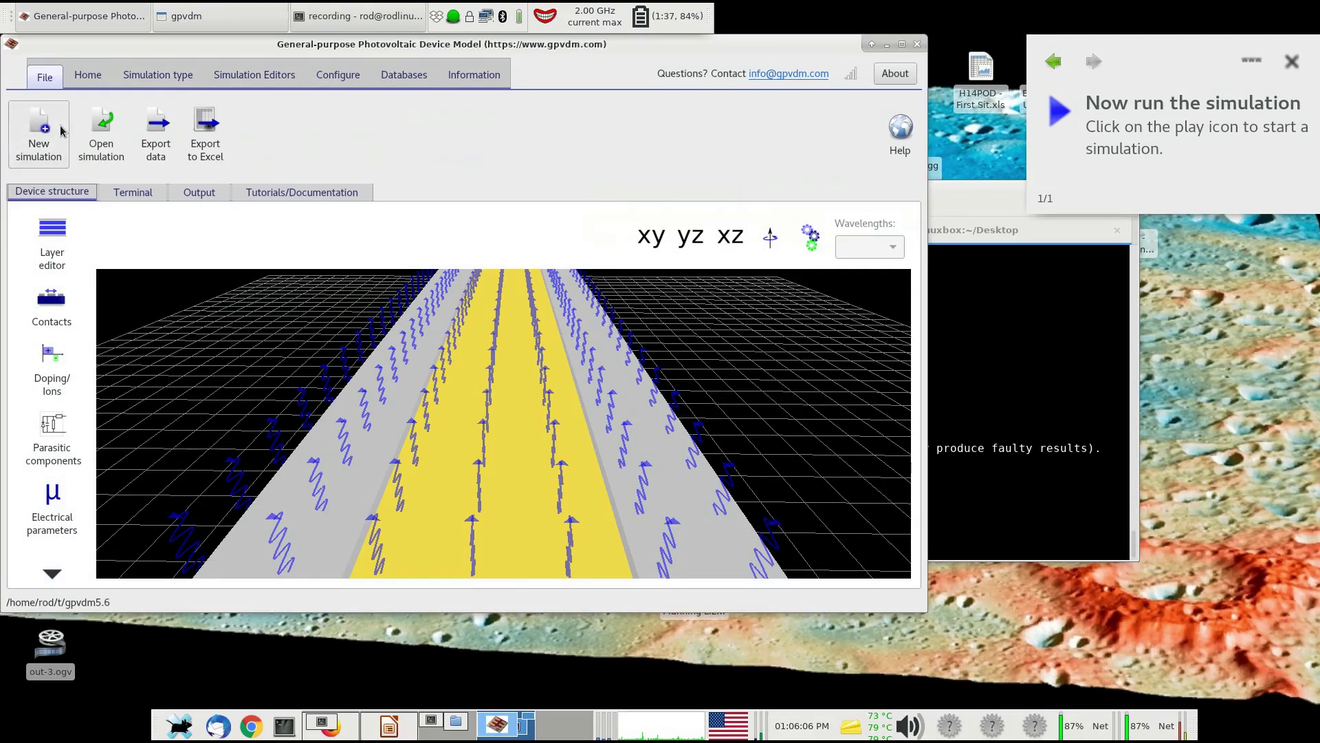
{"action": "left_click", "coordinate": [603, 206]}
{"action": "double_click", "coordinate": [599, 207]}
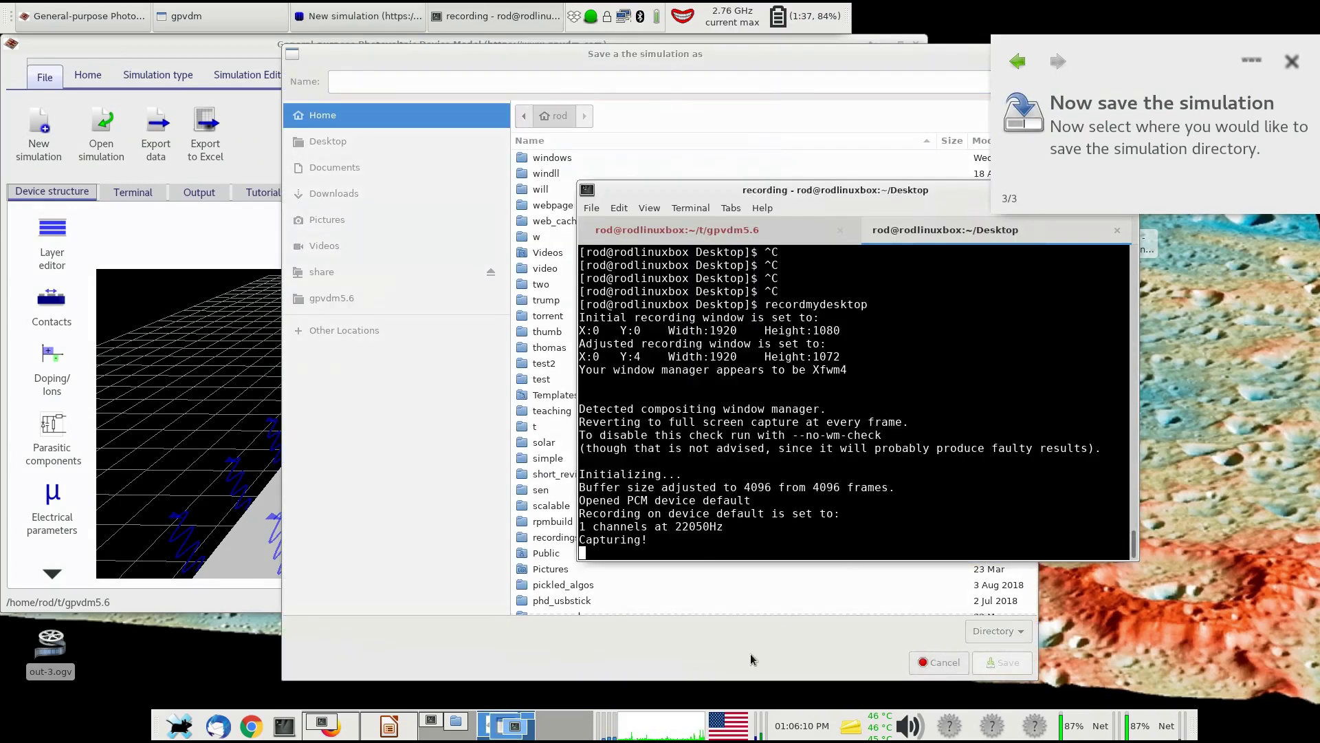
{"action": "left_click", "coordinate": [344, 141]}
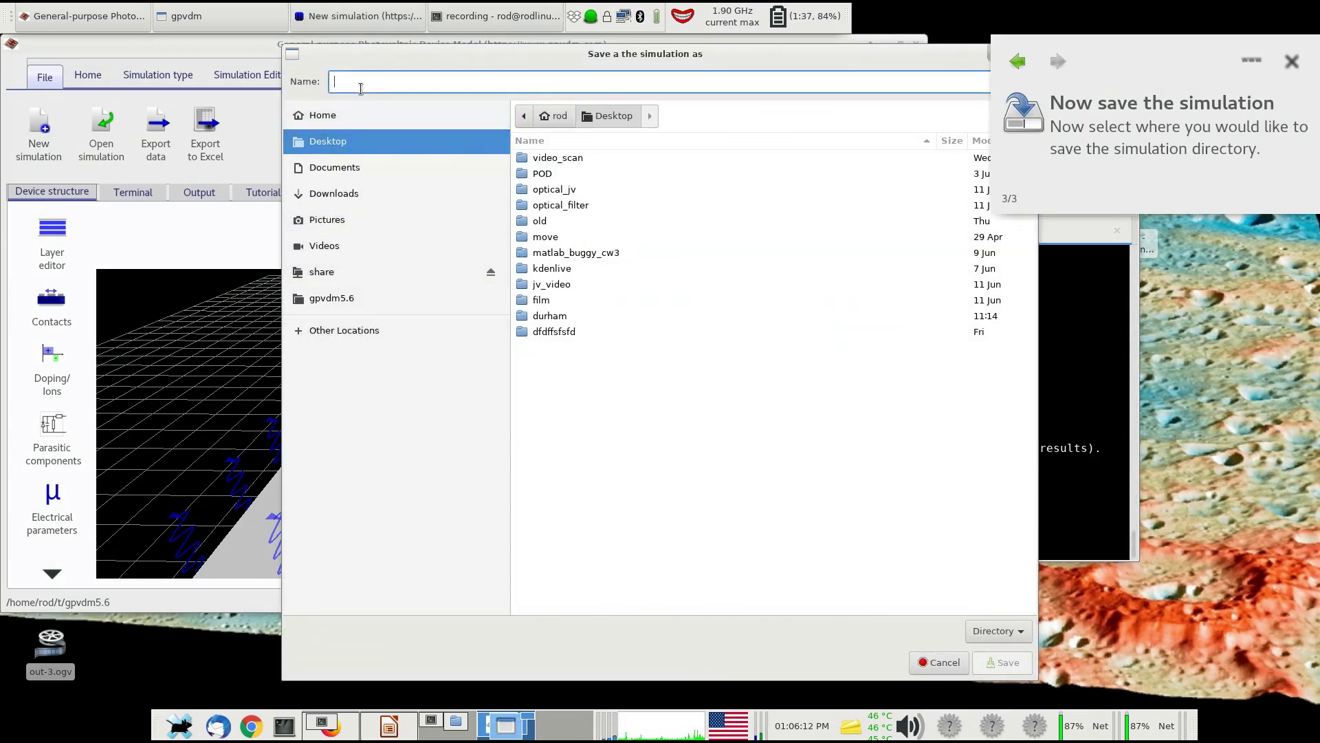
{"action": "type", "text": "test"}
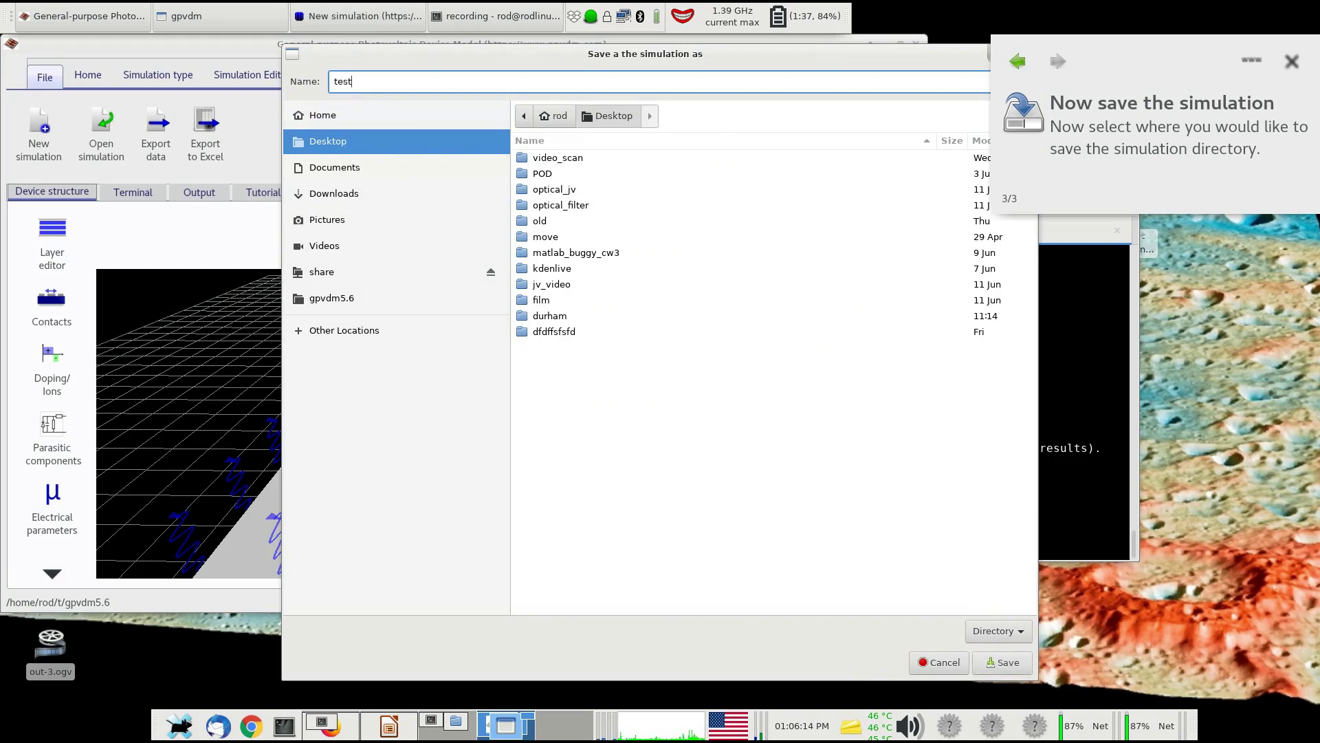
{"action": "left_click", "coordinate": [1000, 662]}
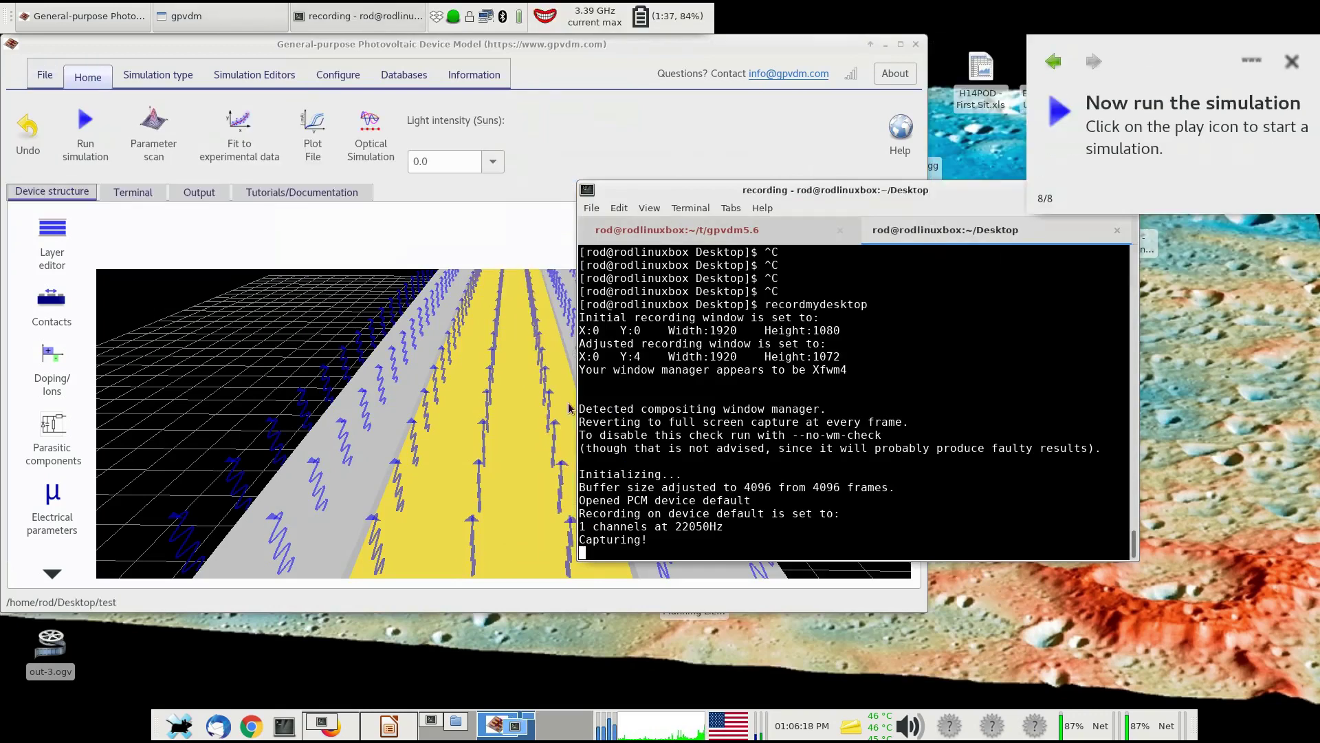
{"action": "left_click", "coordinate": [514, 484]}
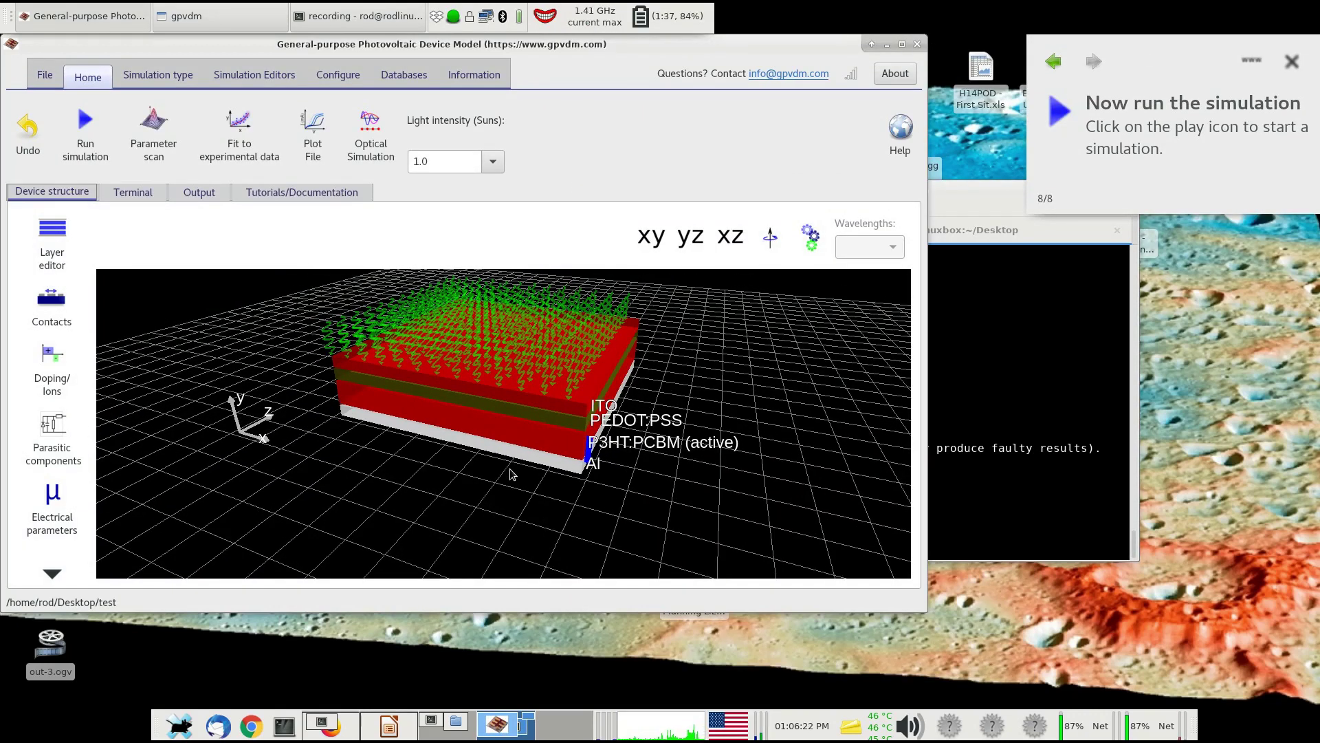
Start a new terminal session, change into the test simulation folder and list its contents.
{"action": "left_click", "coordinate": [943, 425]}
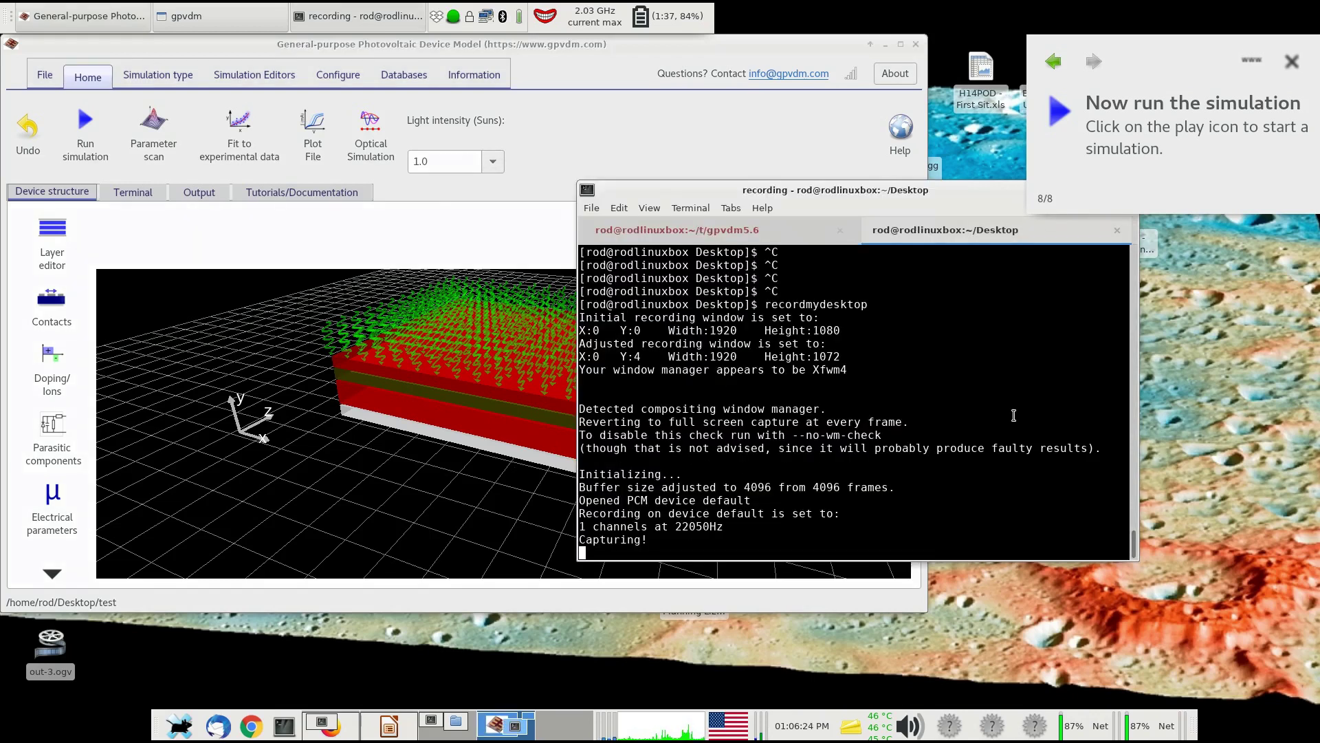
{"action": "key", "text": "ctrl+shift+t"}
{"action": "type", "text": "cd Des"}
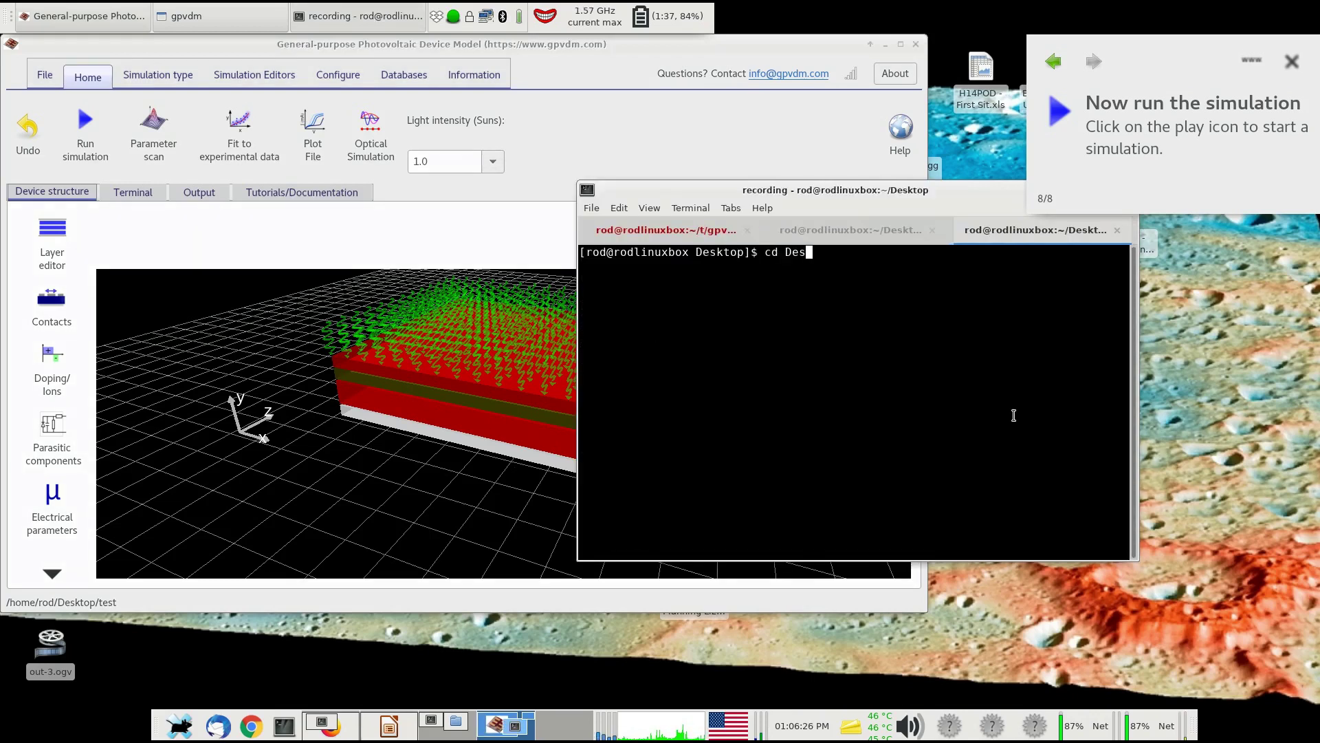
{"action": "key", "text": "Return"}
{"action": "type", "text": "l"}
{"action": "key", "text": "ctrl+c"}
{"action": "type", "text": "cd "}
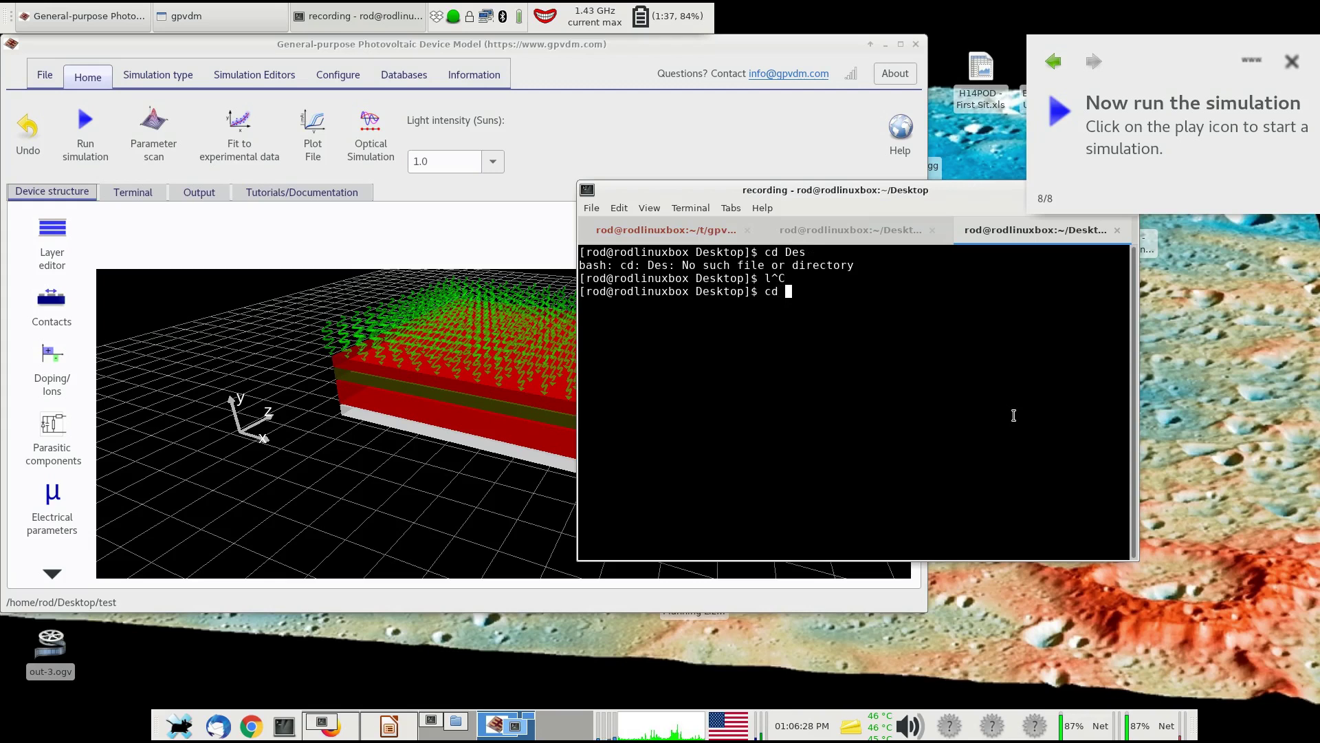
{"action": "type", "text": "te"}
{"action": "key", "text": "Tab"}
{"action": "key", "text": "Return"}
{"action": "type", "text": "ls"}
{"action": "key", "text": "Return"}
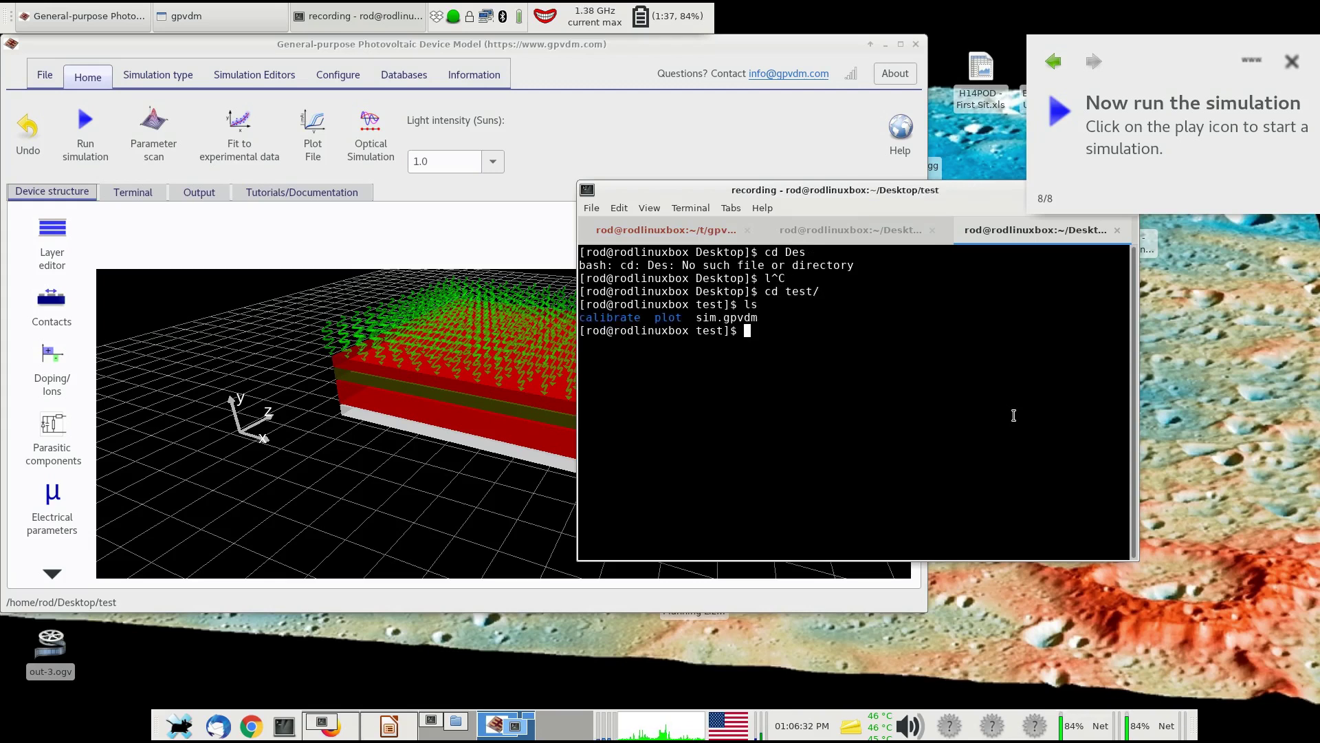
Change into the calibrate folder of the test simulation in the terminal and list its data files.
{"action": "left_click_drag", "start_coordinate": [580, 317], "coordinate": [641, 317]}
{"action": "left_click_drag", "start_coordinate": [756, 318], "coordinate": [648, 319]}
{"action": "left_click", "coordinate": [649, 319]}
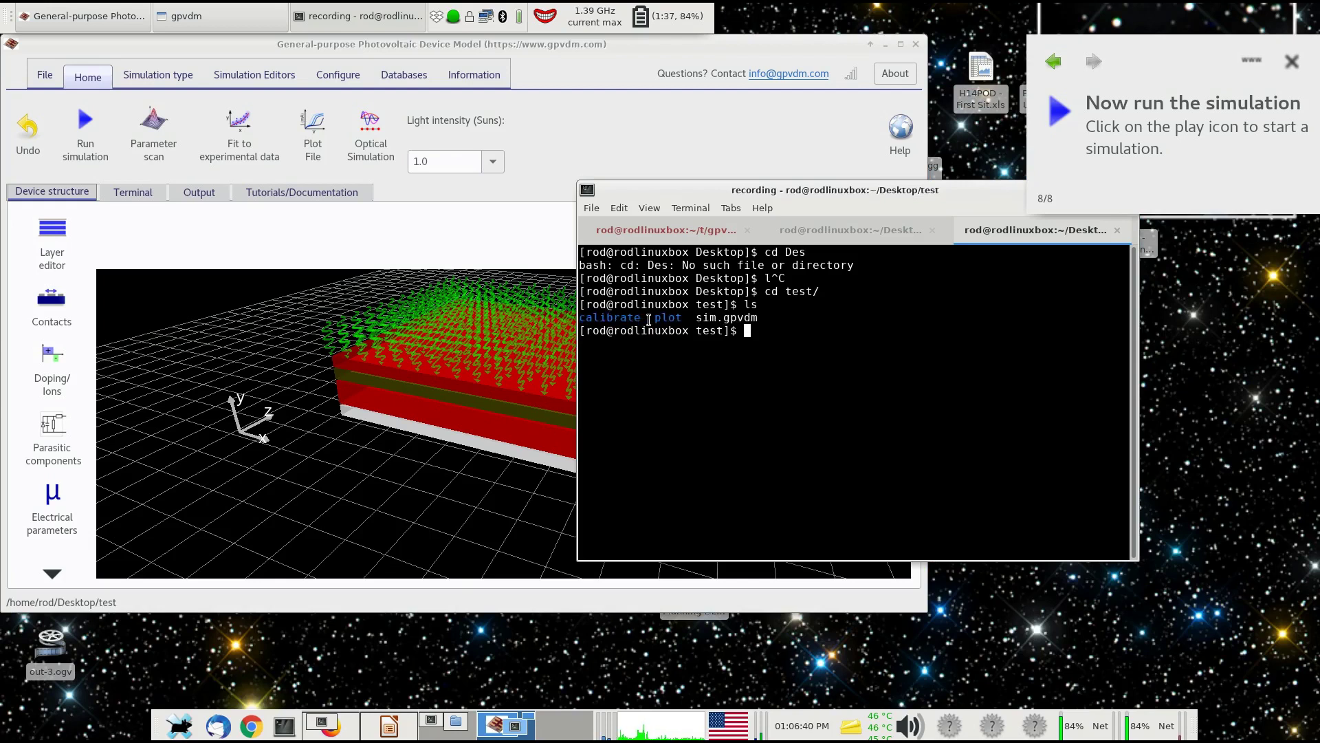
{"action": "key", "text": "ctrl+c"}
{"action": "type", "text": "cd "}
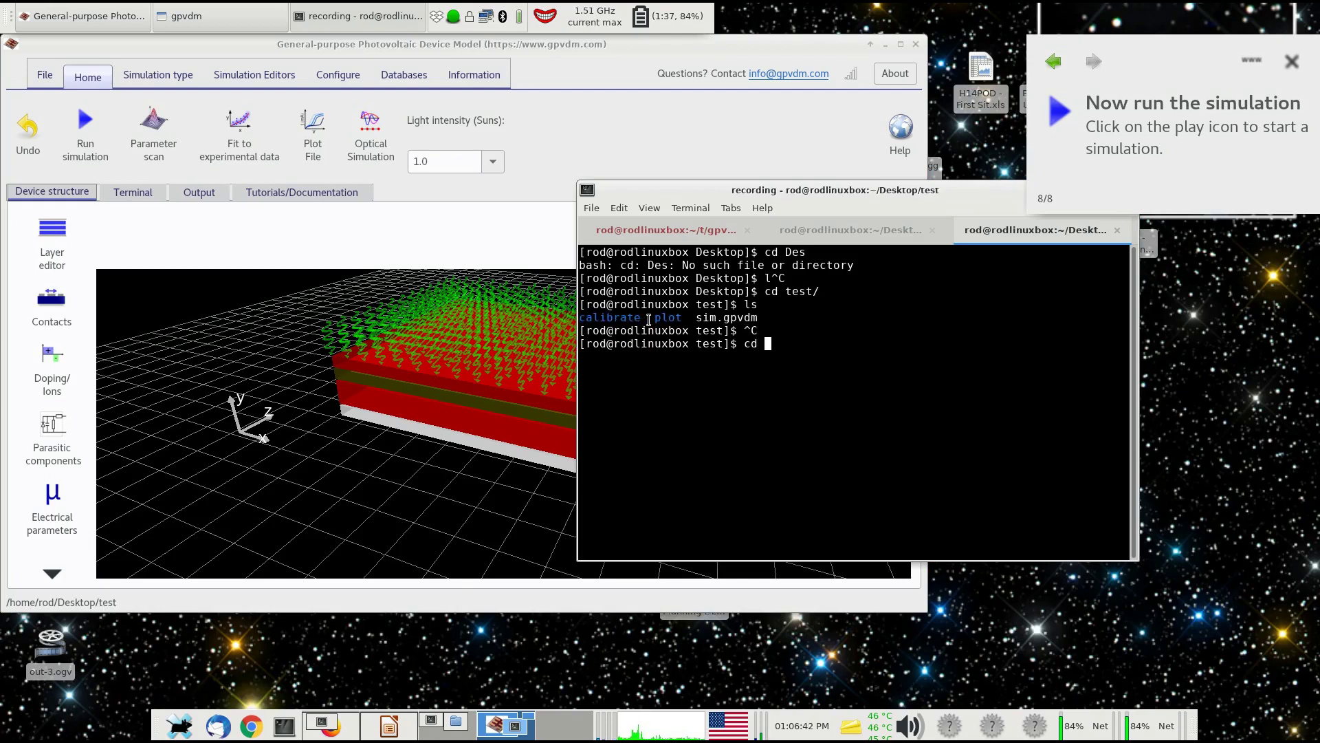
{"action": "type", "text": "calibrate/"}
{"action": "key", "text": "Return"}
{"action": "type", "text": "ls"}
{"action": "key", "text": "Return"}
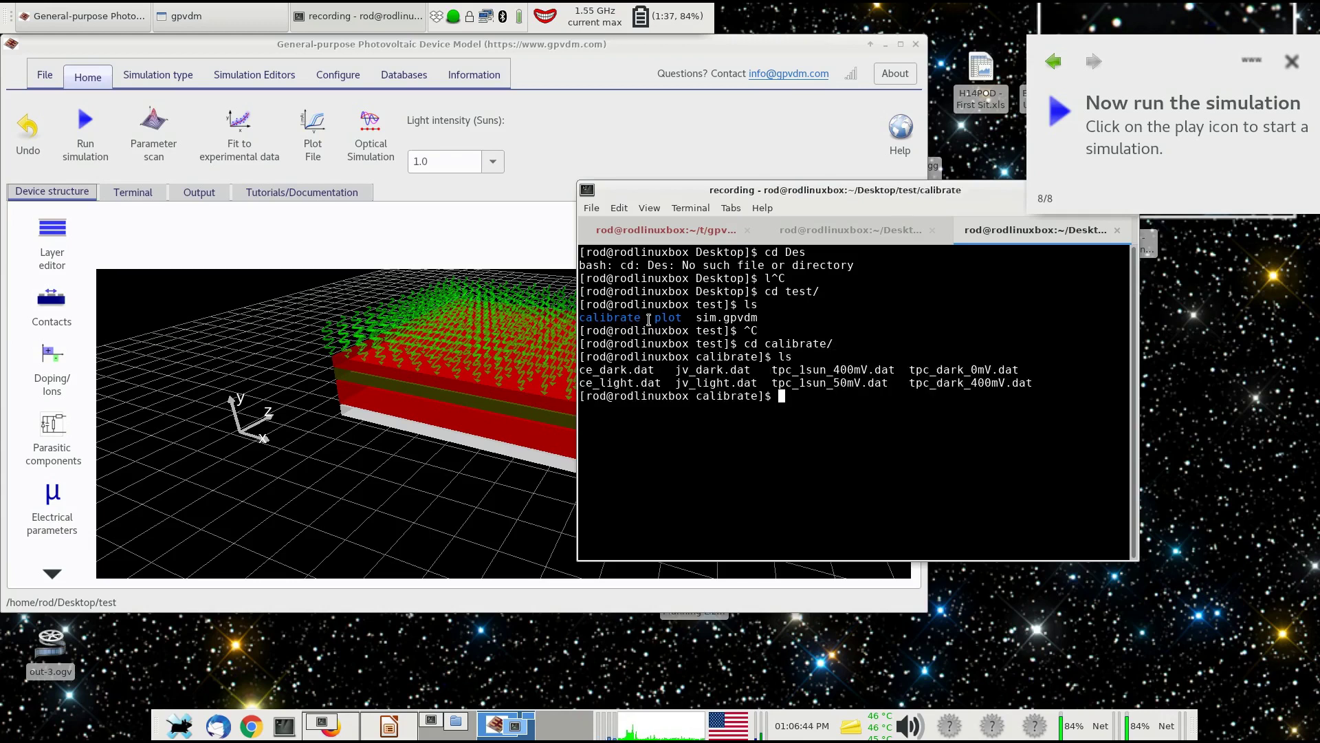
Examine the listed calibration data files, highlighting tpc_1sun_400mV.dat and tpc_1sun_50mV.dat.
{"action": "left_click_drag", "start_coordinate": [580, 370], "coordinate": [1038, 380]}
{"action": "left_click", "coordinate": [1038, 380]}
{"action": "left_click_drag", "start_coordinate": [771, 370], "coordinate": [896, 370]}
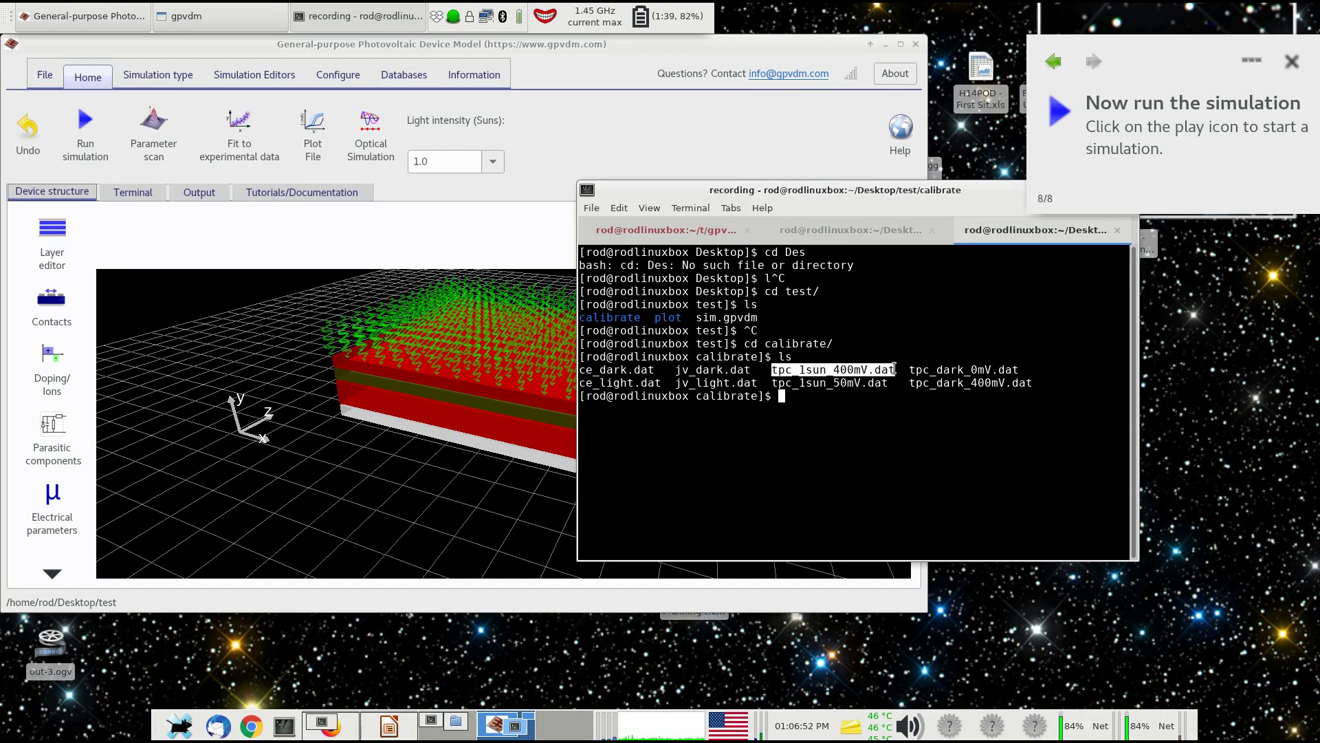
{"action": "left_click_drag", "start_coordinate": [769, 384], "coordinate": [888, 384]}
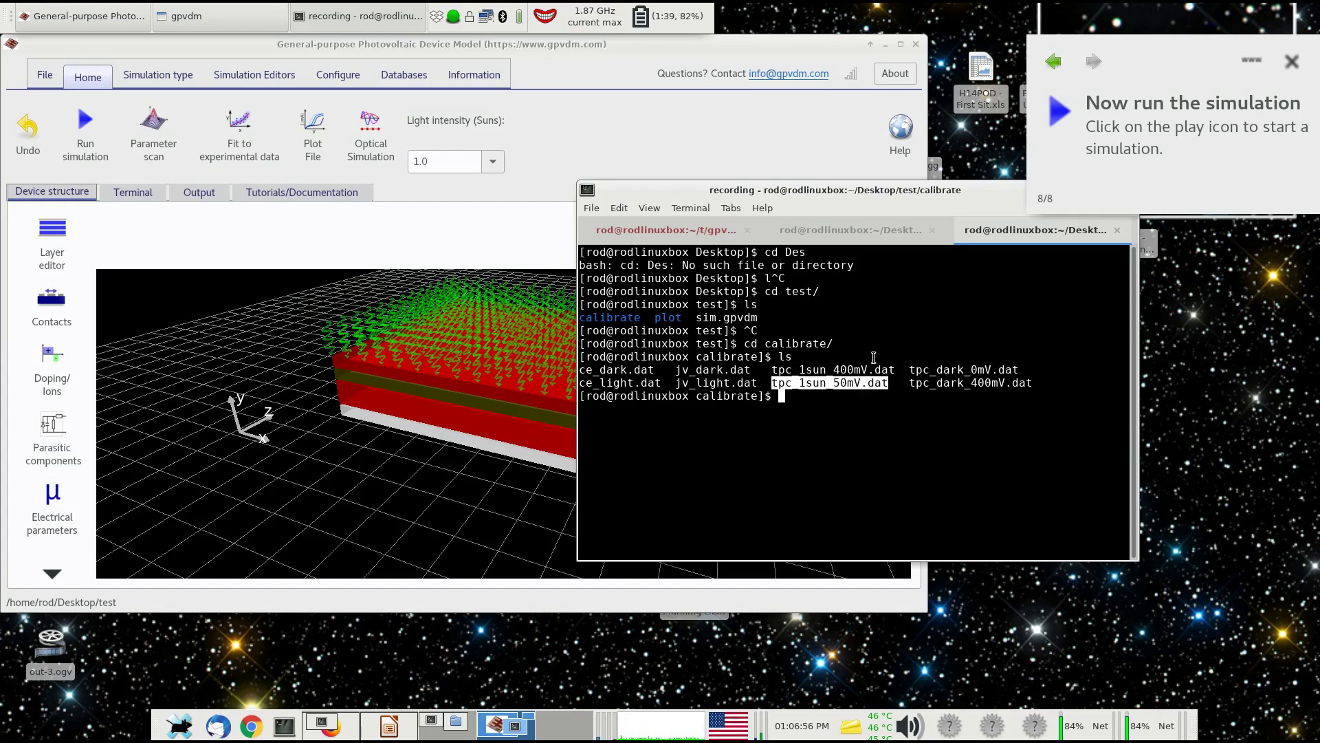
{"action": "left_click", "coordinate": [873, 358]}
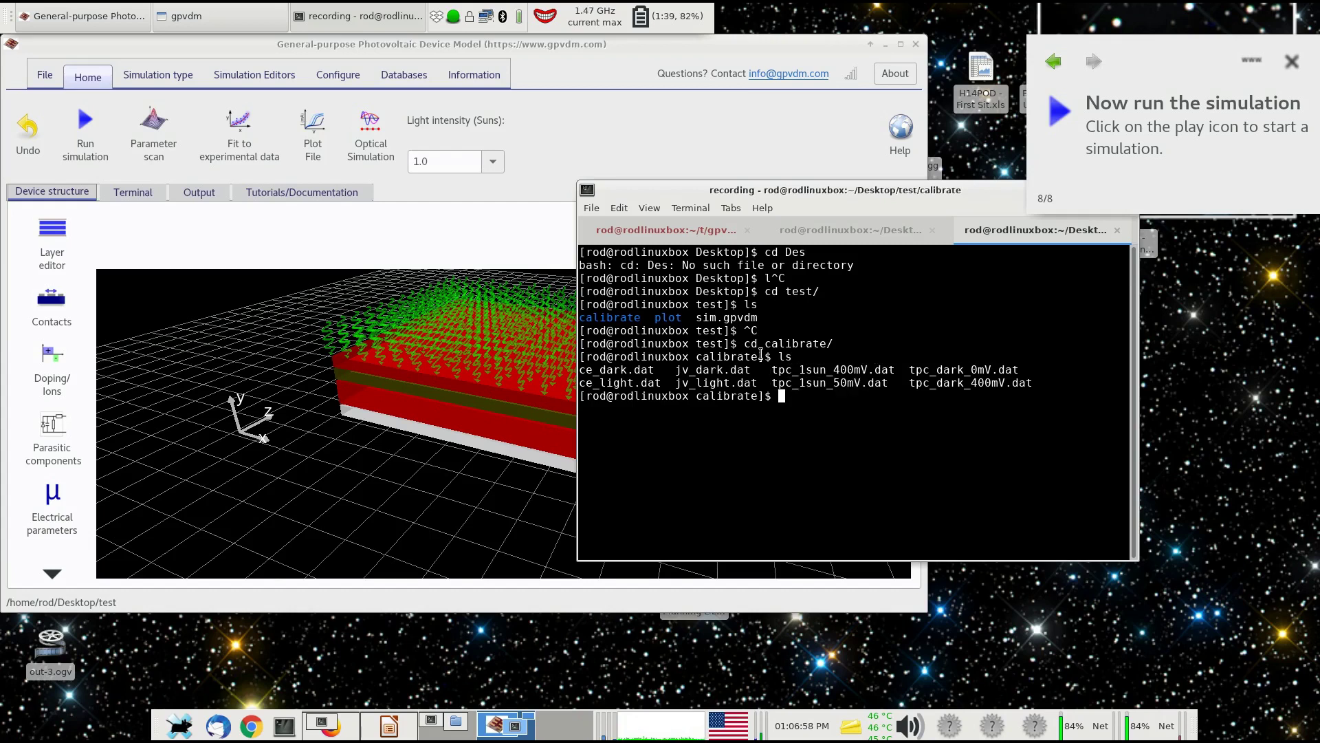
Open the window for fitting the simulation to experimental data and dismiss its help notice.
{"action": "left_click", "coordinate": [250, 149]}
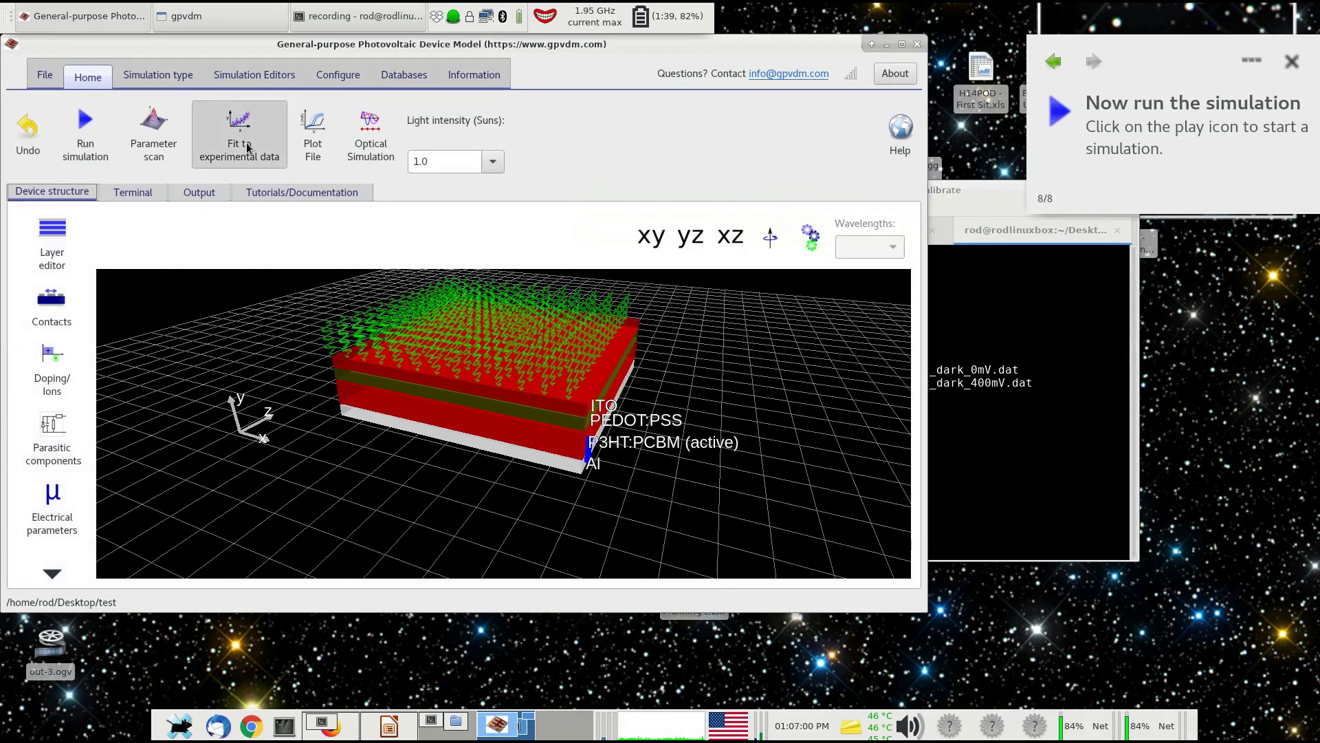
{"action": "left_click", "coordinate": [249, 148]}
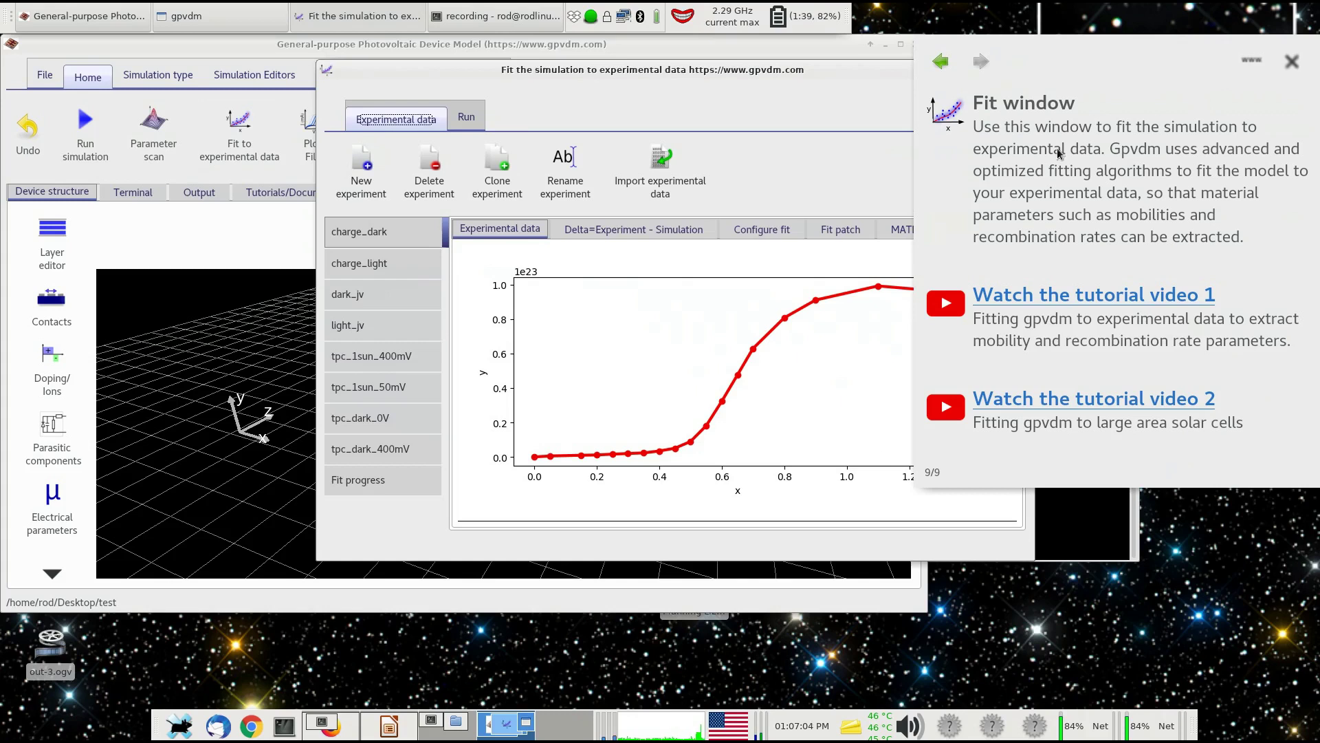
{"action": "left_click", "coordinate": [1292, 64]}
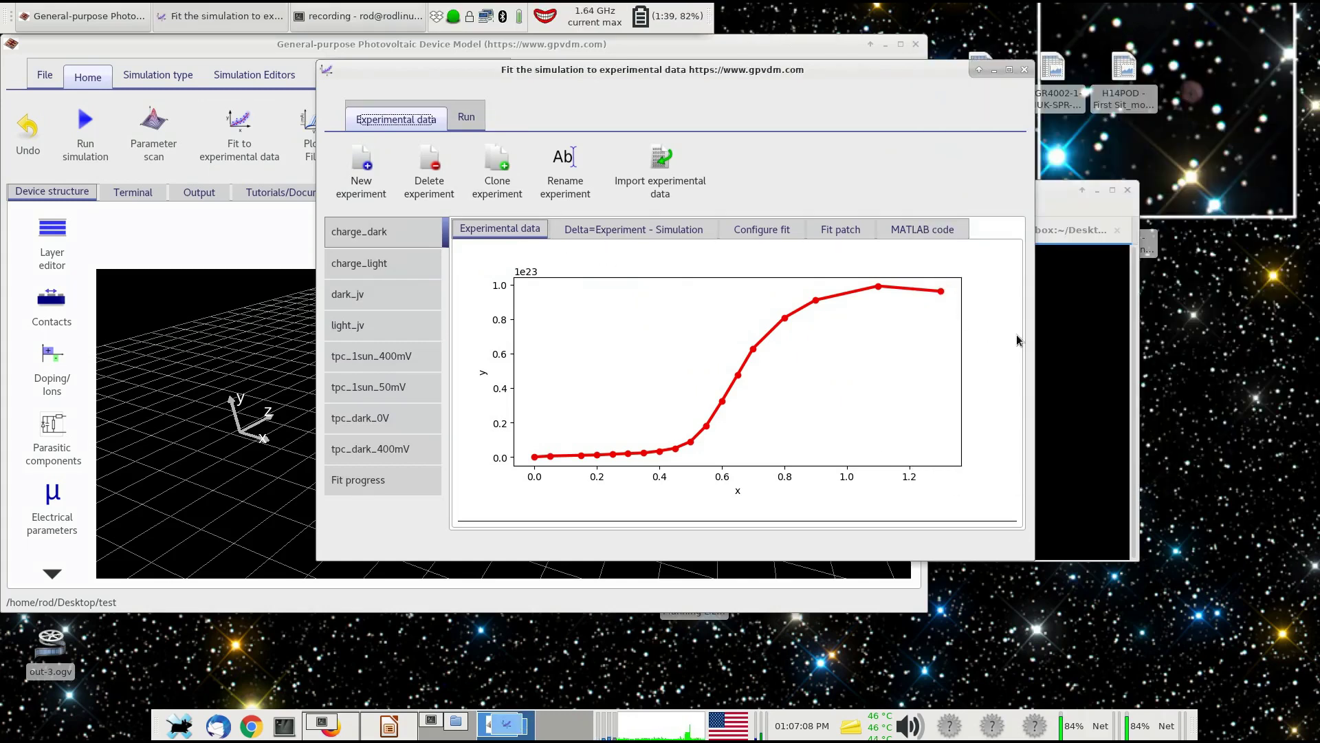
{"action": "left_click", "coordinate": [1066, 337]}
{"action": "left_click", "coordinate": [671, 236]}
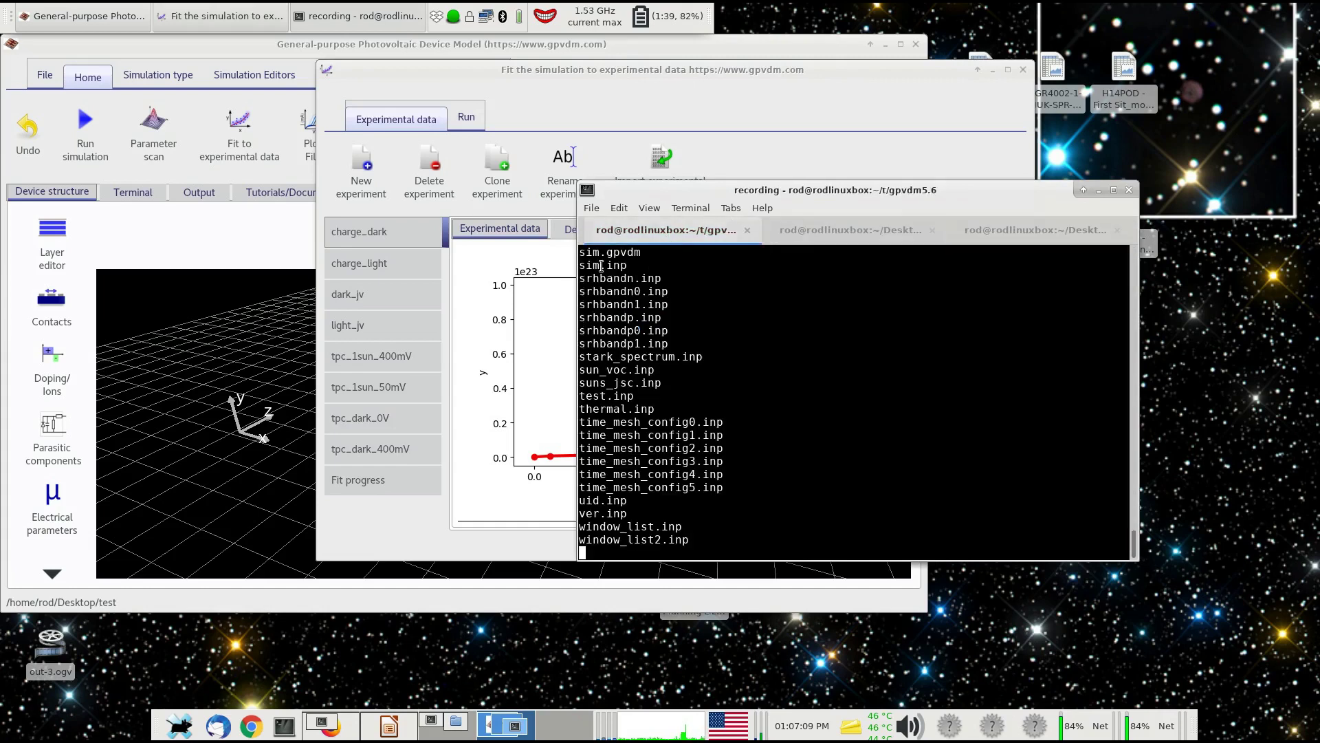
{"action": "left_click", "coordinate": [832, 231]}
{"action": "left_click", "coordinate": [596, 121]}
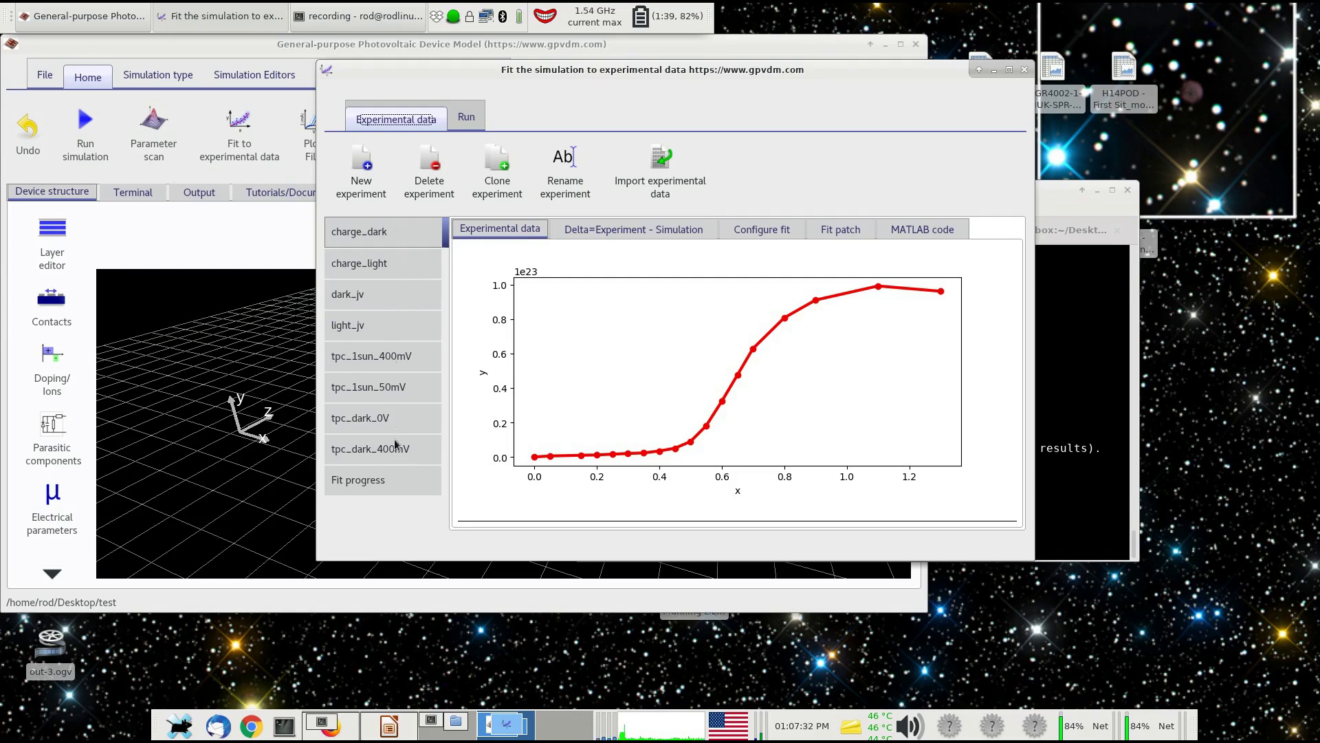
Run one iteration of the fit to the experimental data and move the fit window aside.
{"action": "left_click", "coordinate": [465, 118]}
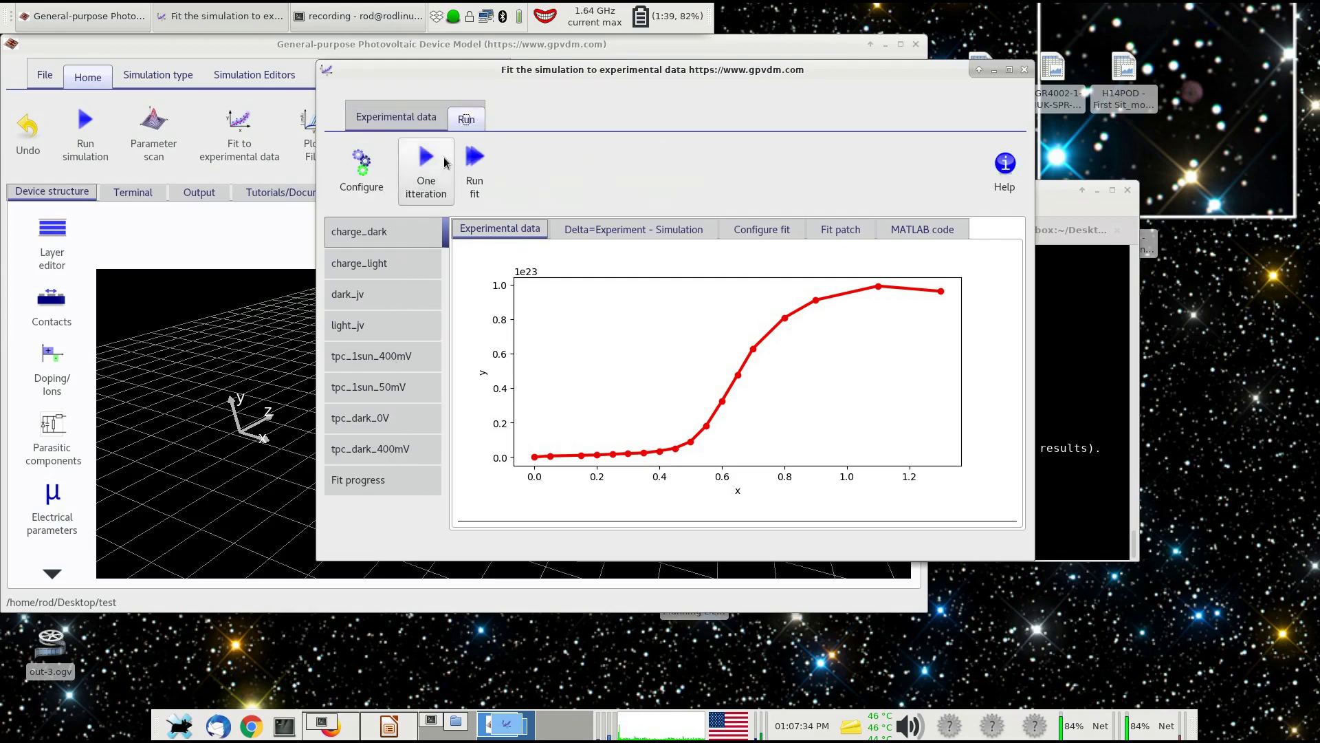
{"action": "left_click", "coordinate": [444, 162]}
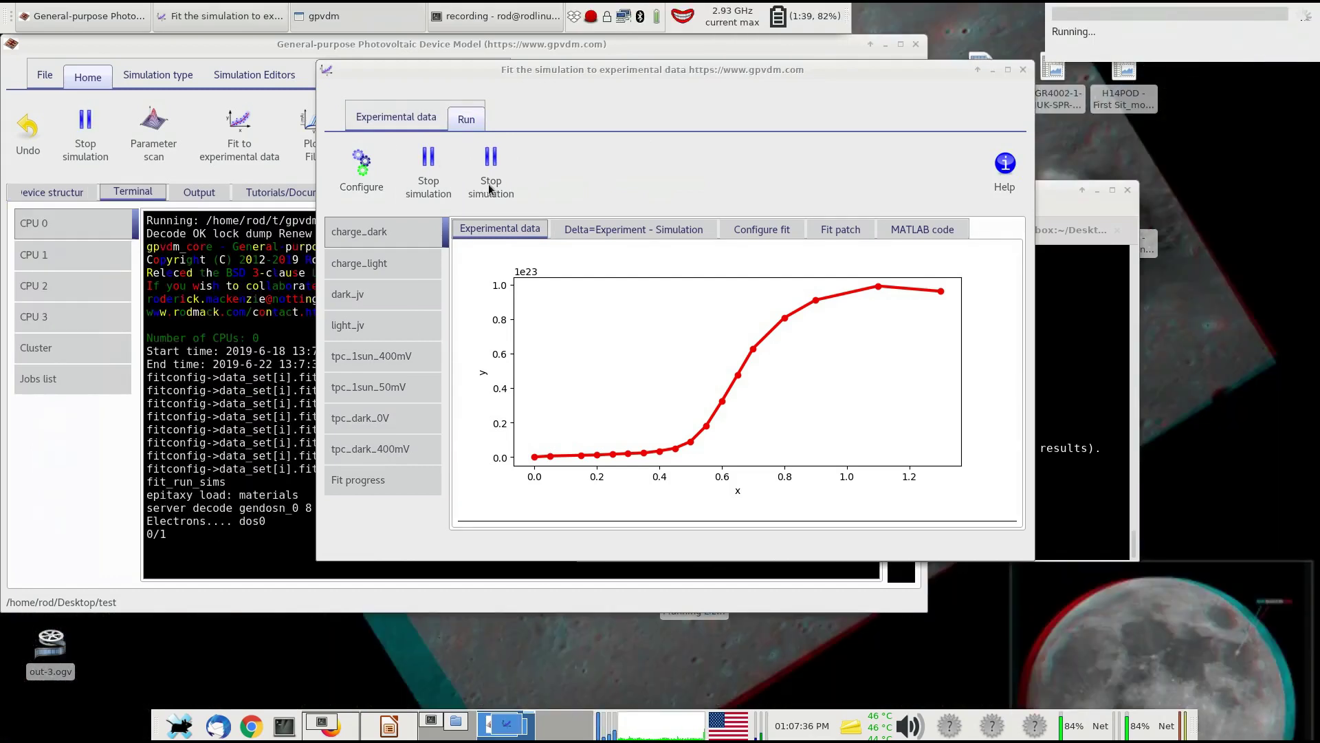
{"action": "left_click_drag", "start_coordinate": [479, 77], "coordinate": [587, 133]}
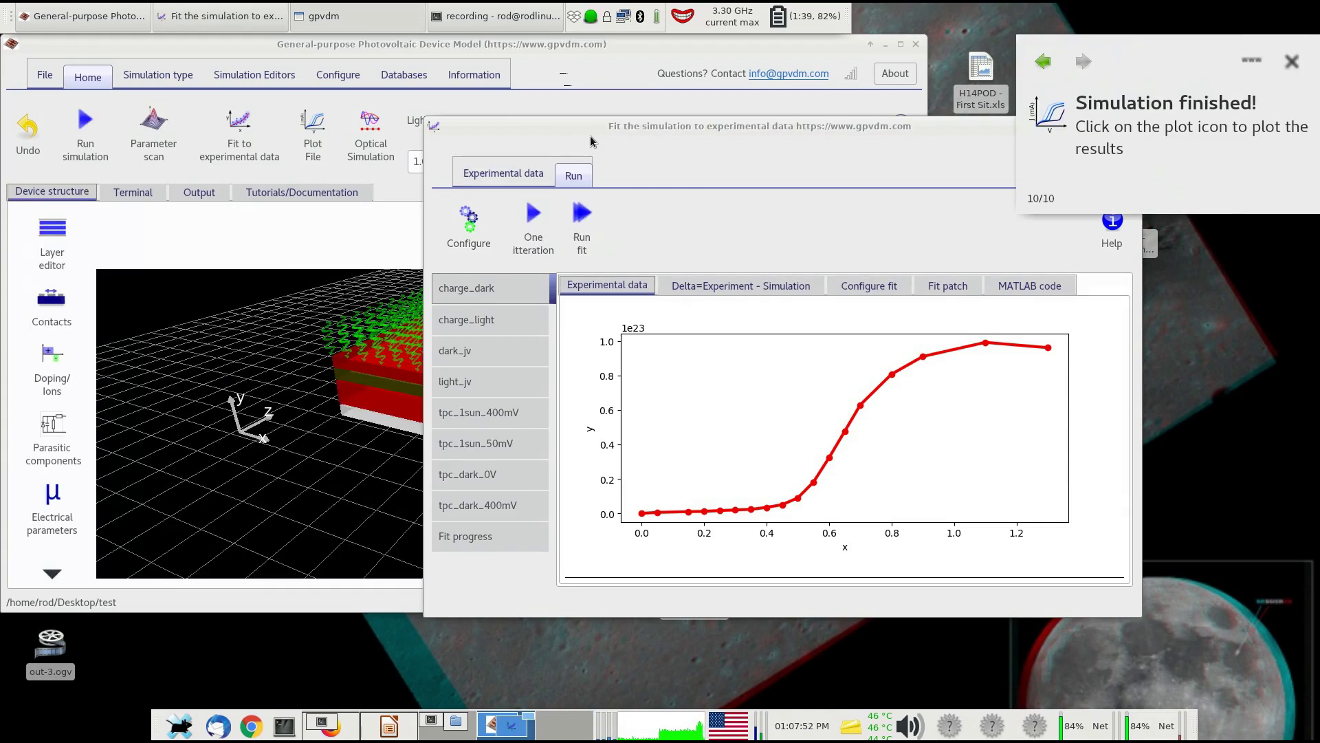
Compare the experiment, simulation and delta curves for the charge_dark, dark_jv and light_jv data sets.
{"action": "left_click", "coordinate": [692, 286]}
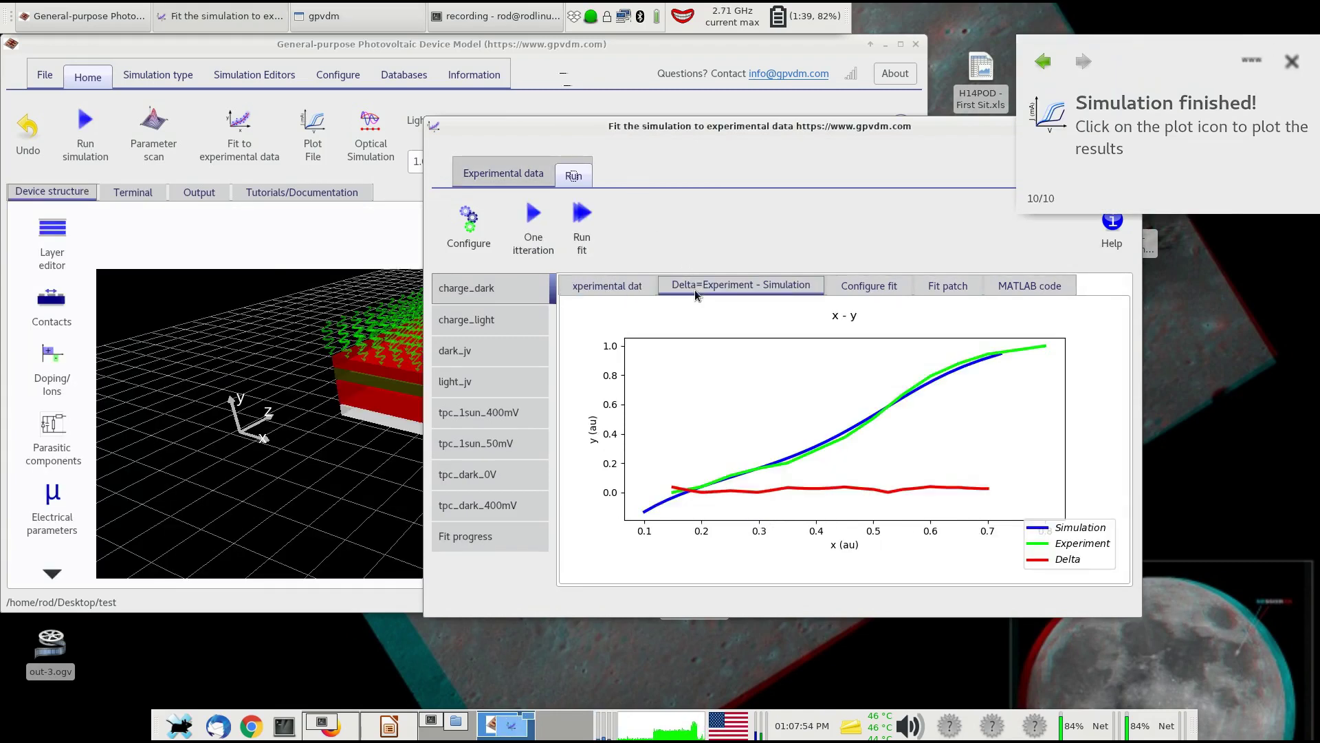
{"action": "left_click", "coordinate": [507, 358]}
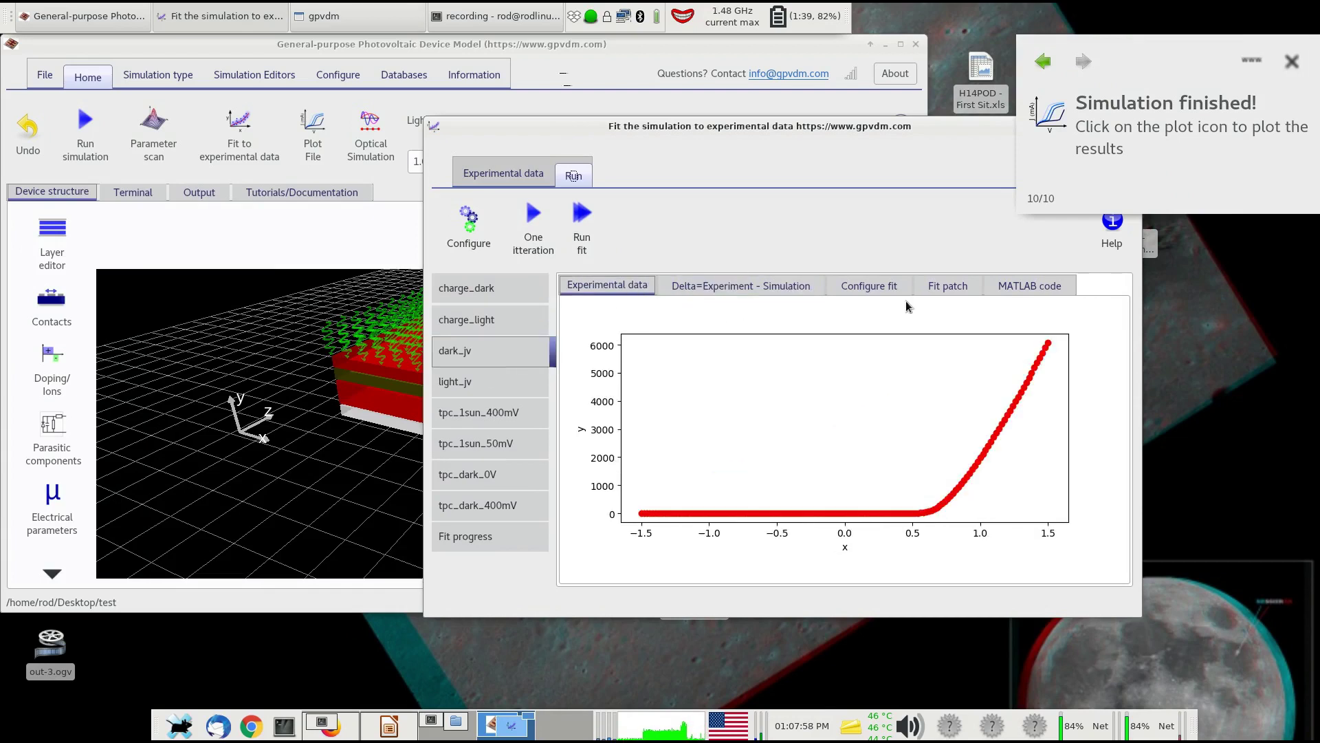
{"action": "left_click", "coordinate": [1293, 62]}
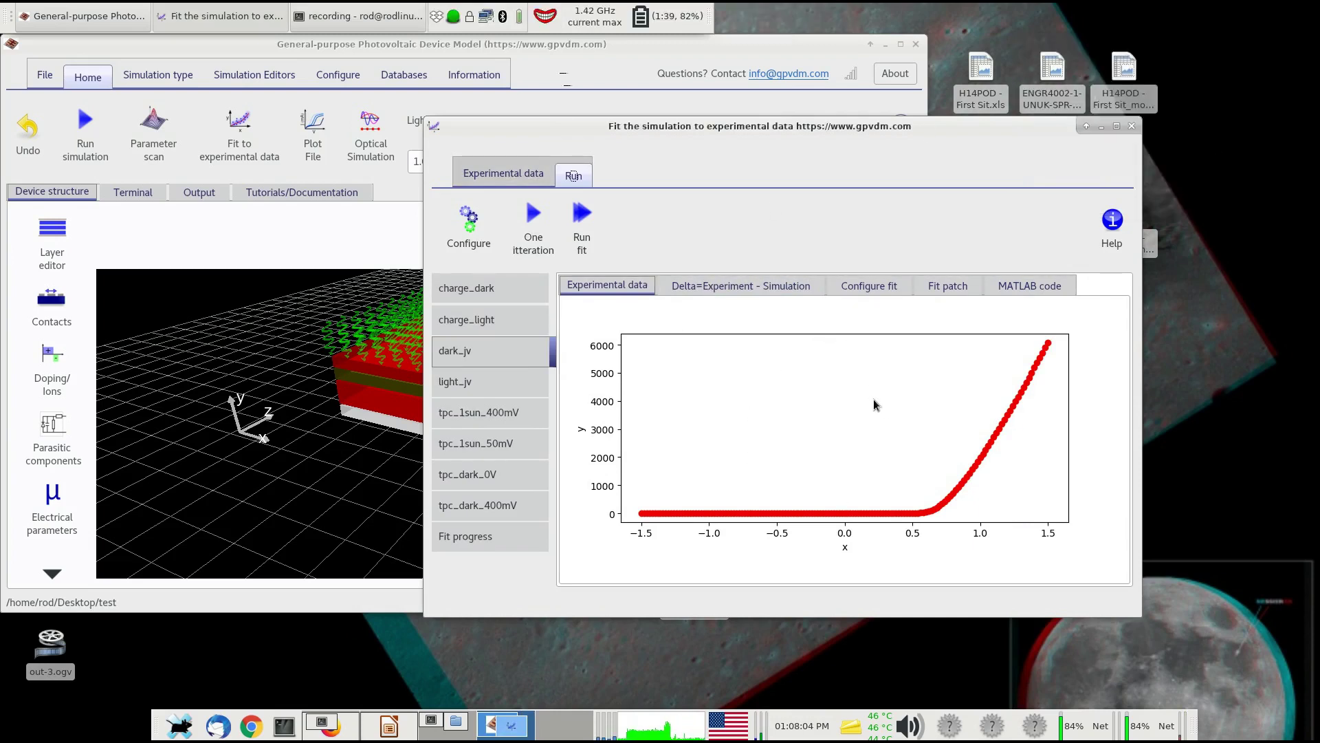
{"action": "left_click", "coordinate": [691, 294]}
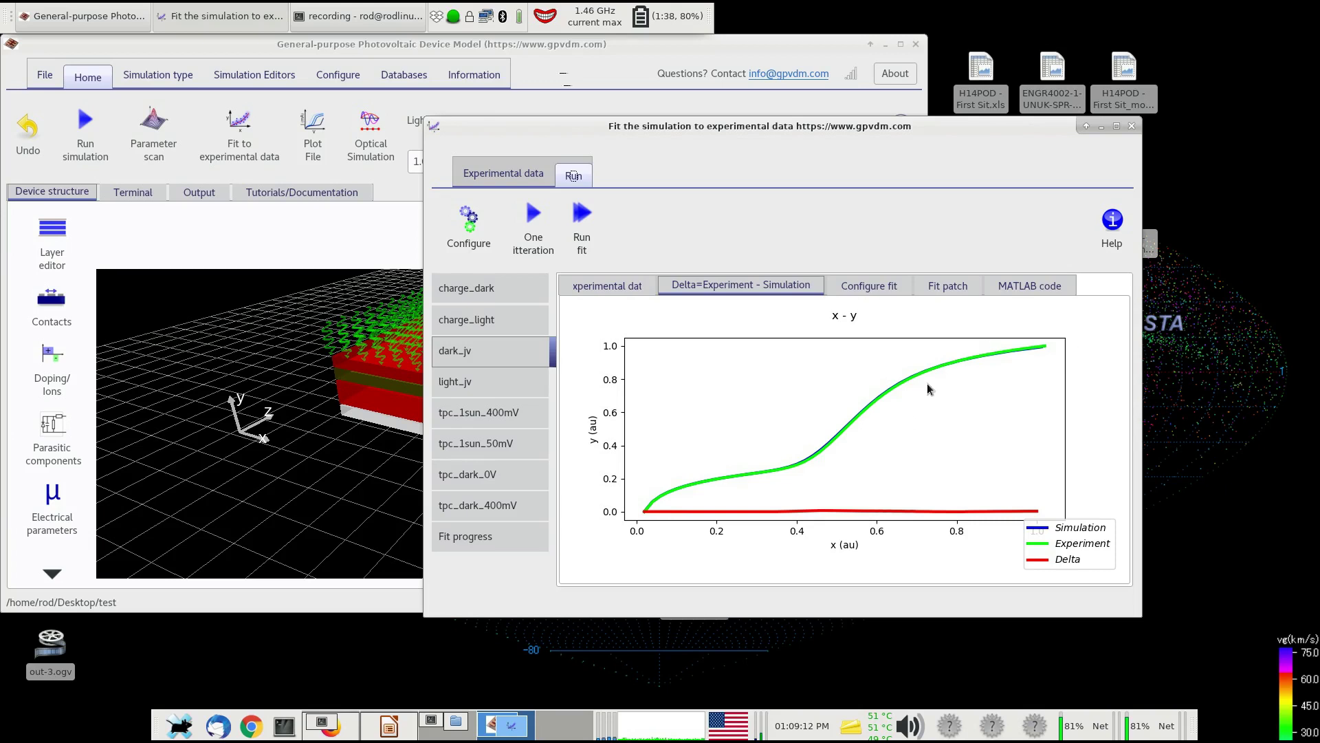
{"action": "left_click", "coordinate": [493, 386]}
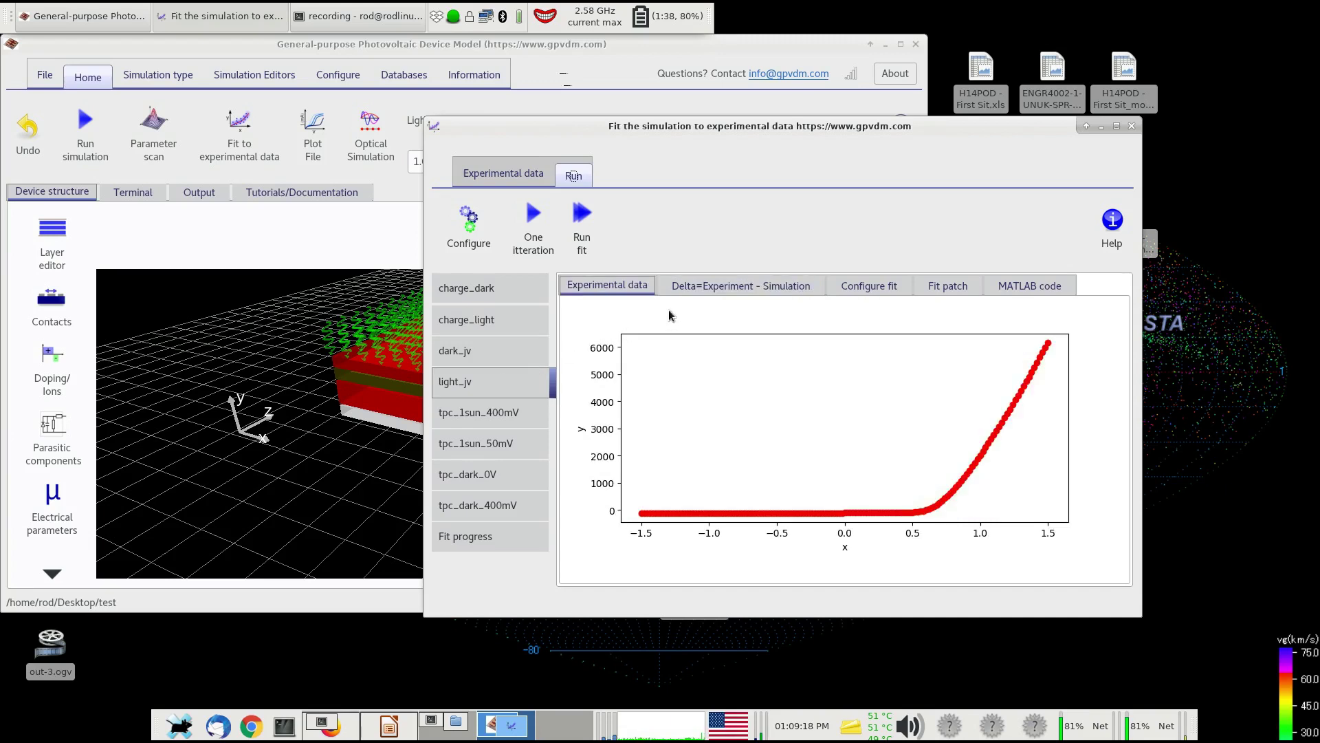
{"action": "left_click", "coordinate": [716, 291]}
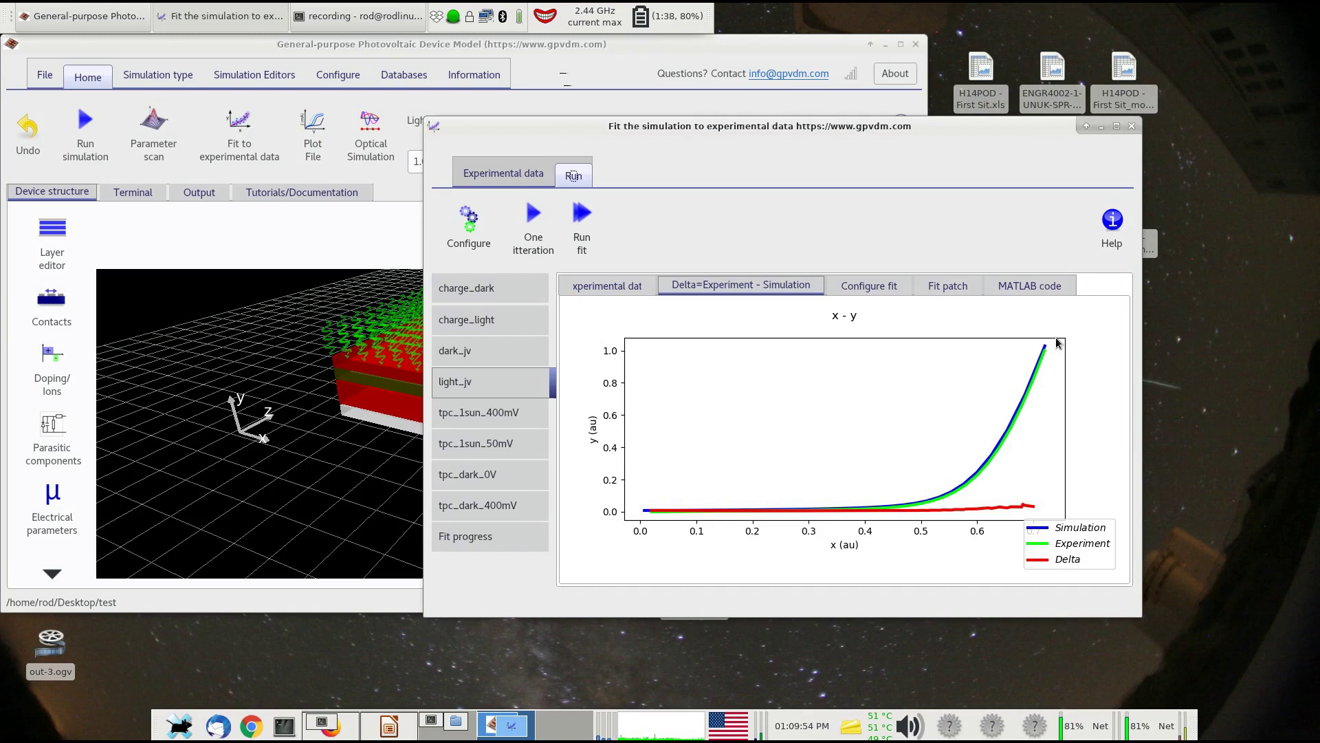
Open the optical simulation editor for the P3HT:PCBM device.
{"action": "left_click", "coordinate": [383, 133]}
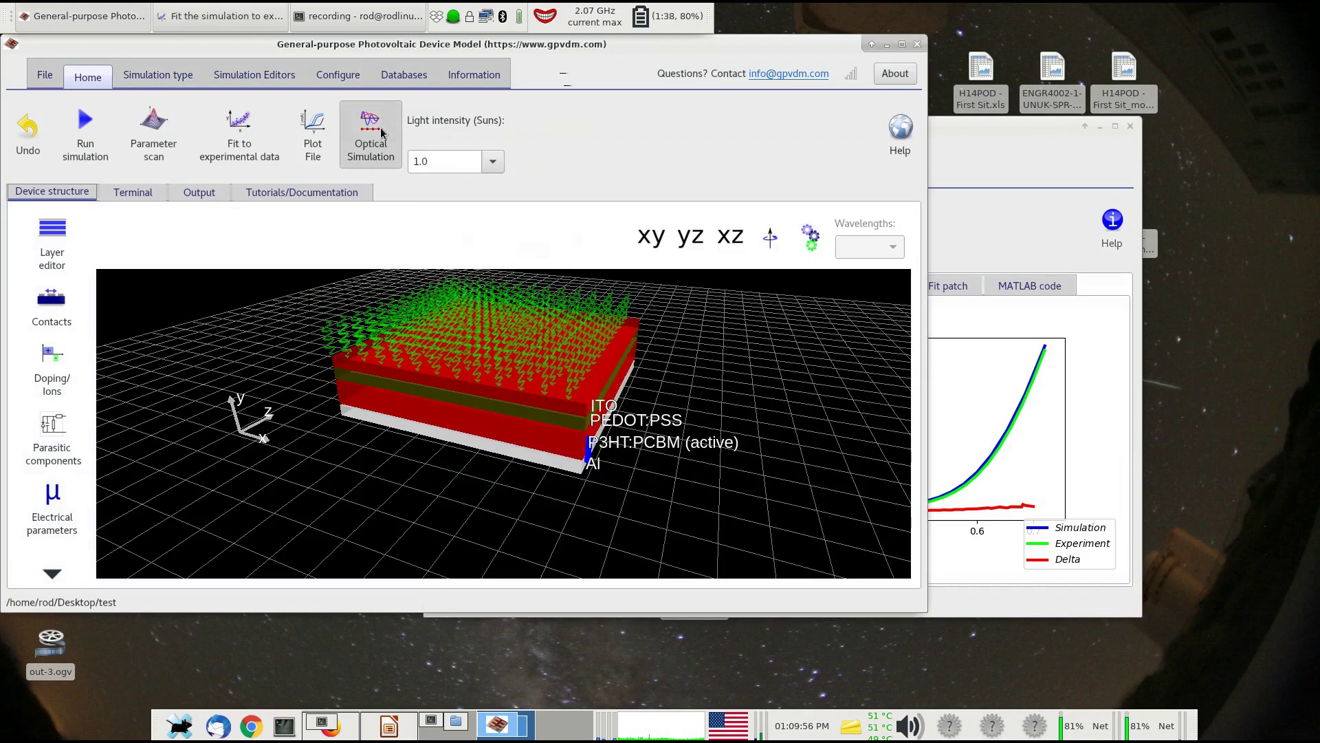
{"action": "left_click", "coordinate": [383, 133]}
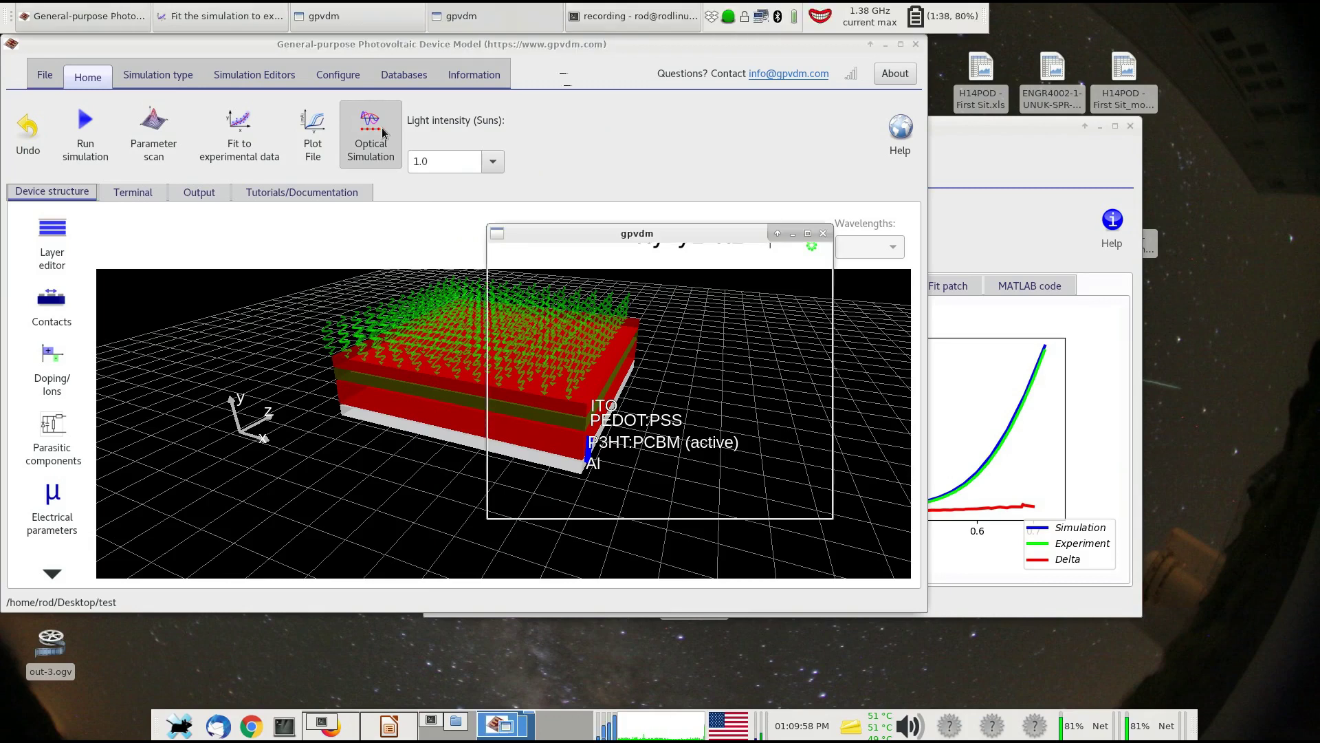
{"action": "left_click", "coordinate": [637, 432]}
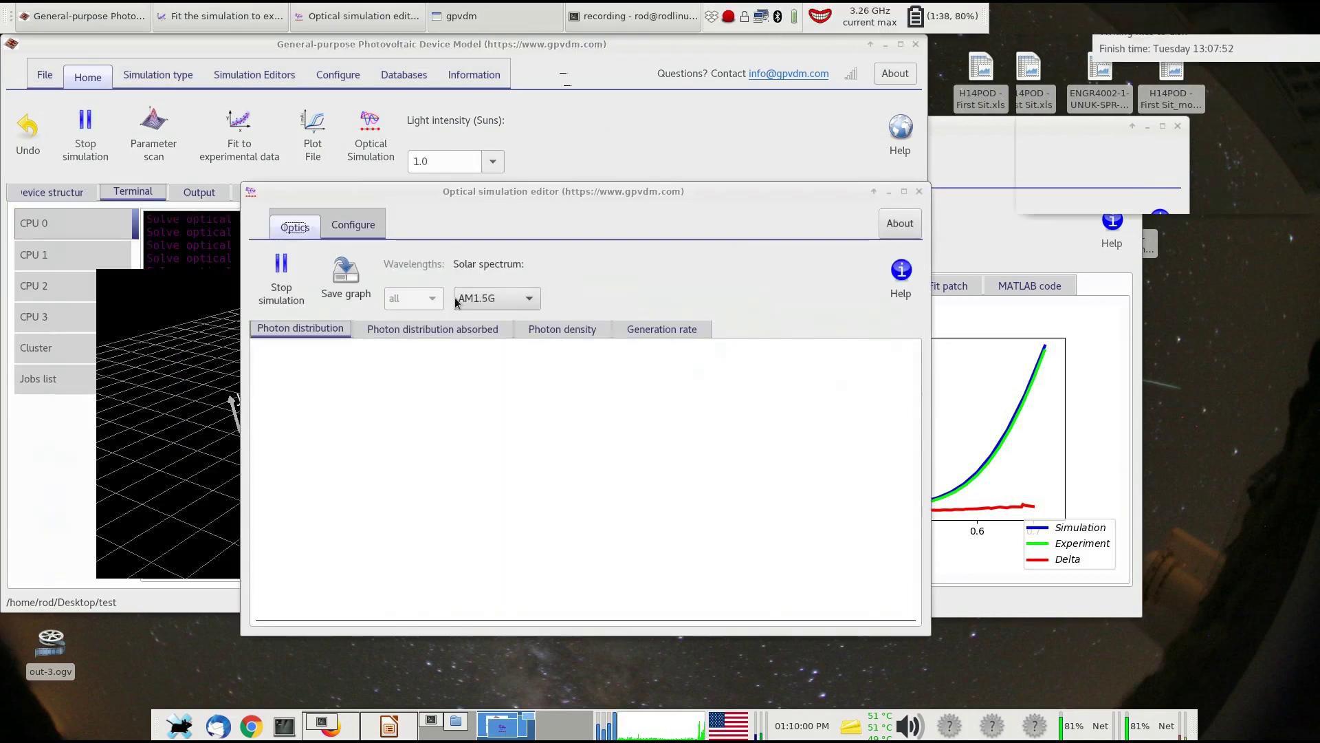
Open the optical model's configuration settings and examine the photon efficiency value.
{"action": "left_click", "coordinate": [380, 235]}
{"action": "left_click", "coordinate": [293, 276]}
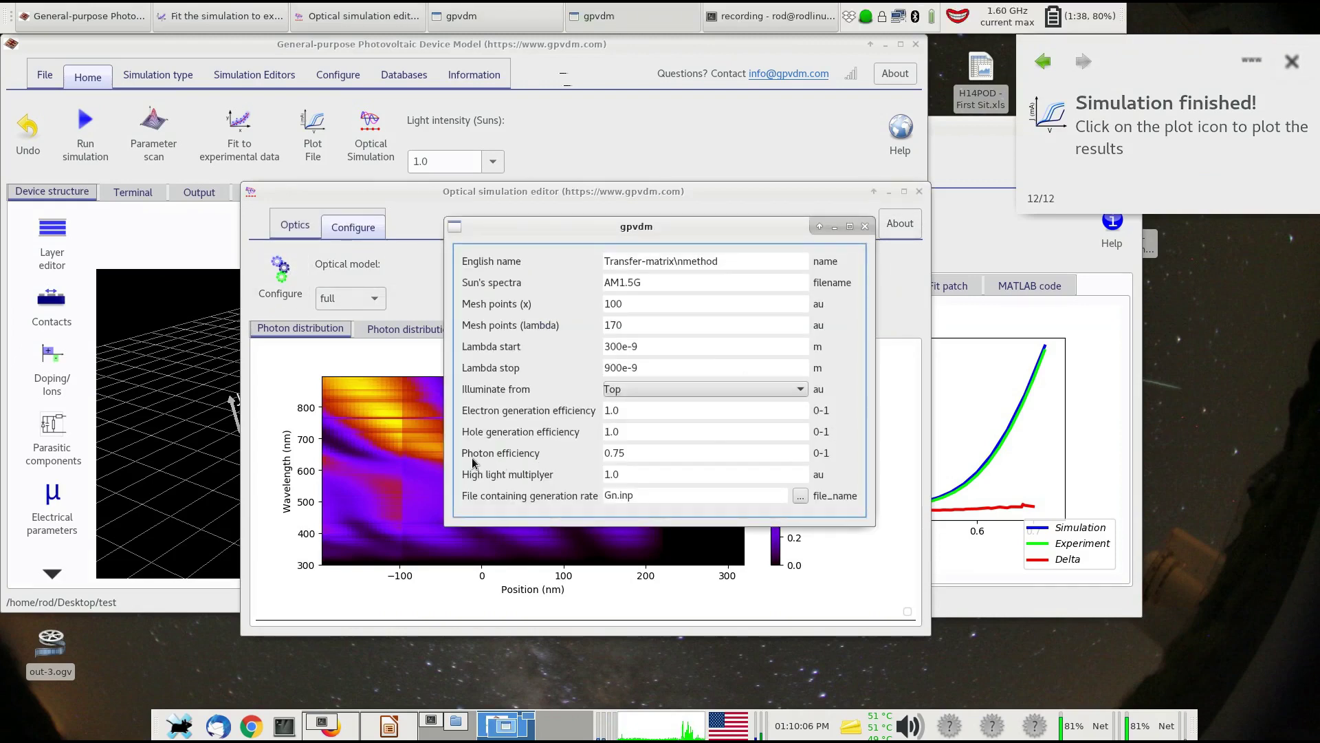
{"action": "left_click_drag", "start_coordinate": [633, 453], "coordinate": [599, 455]}
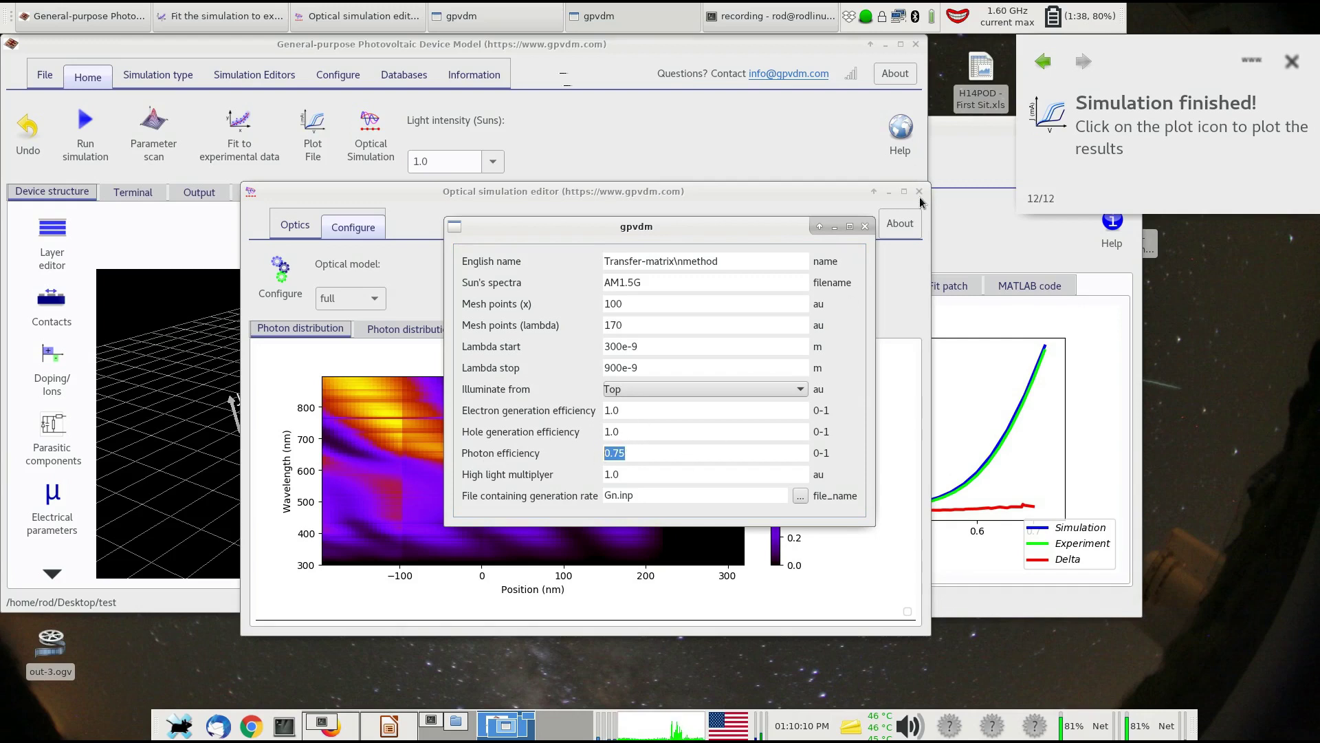
{"action": "left_click", "coordinate": [650, 450]}
{"action": "left_click_drag", "start_coordinate": [650, 451], "coordinate": [603, 453]}
{"action": "left_click", "coordinate": [635, 452]}
{"action": "left_click_drag", "start_coordinate": [635, 451], "coordinate": [602, 458]}
{"action": "left_click", "coordinate": [621, 452]}
Close the optical settings and simulation editor, bring the fit window forward and dismiss the finished-simulation notice.
{"action": "left_click", "coordinate": [865, 227]}
{"action": "left_click", "coordinate": [919, 194]}
{"action": "left_click", "coordinate": [958, 126]}
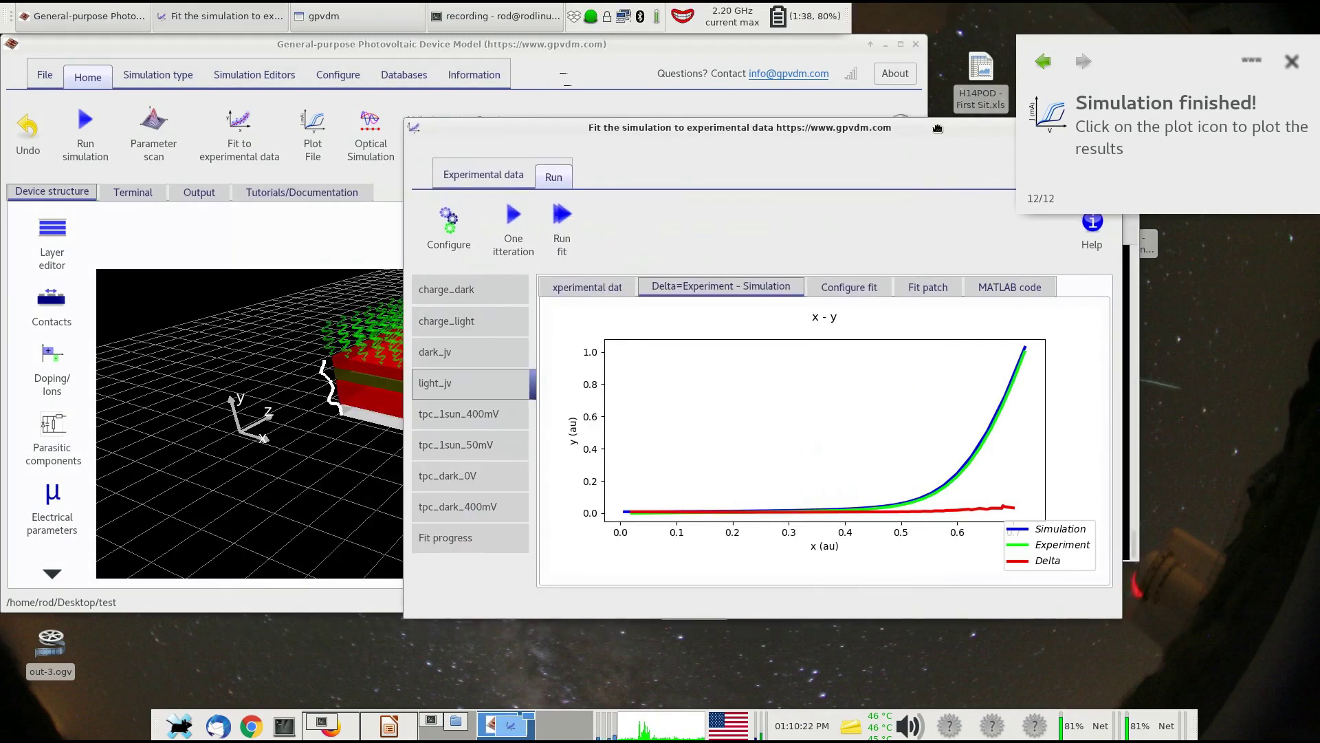
{"action": "left_click", "coordinate": [1283, 55]}
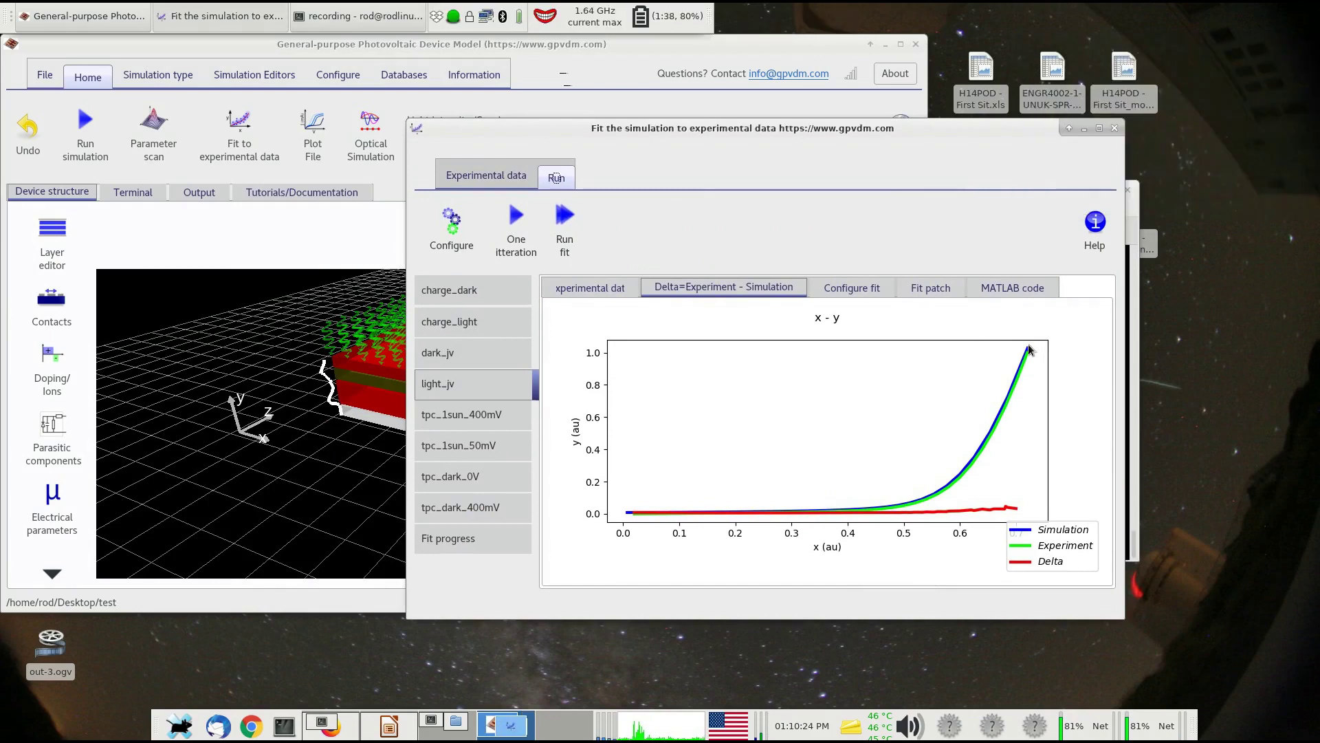
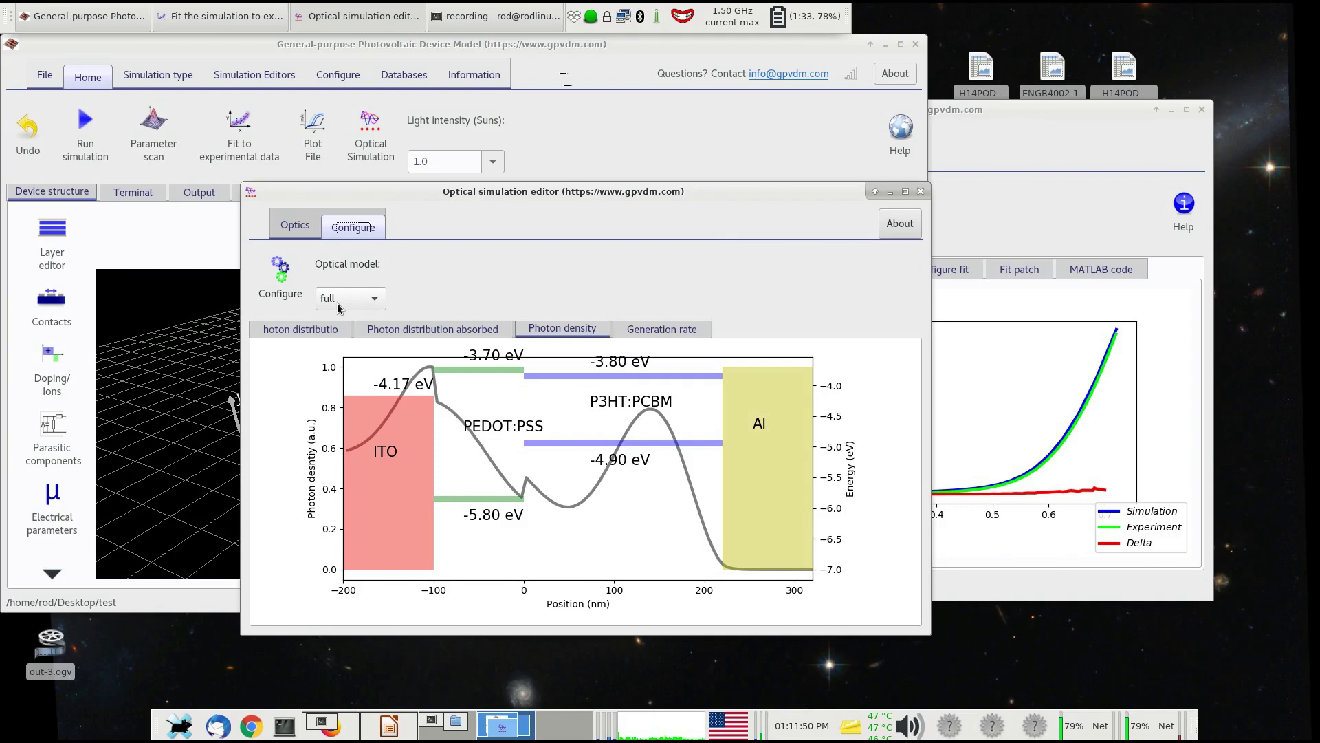
Set the optical model to exp and run the optical simulation.
{"action": "left_click", "coordinate": [340, 302]}
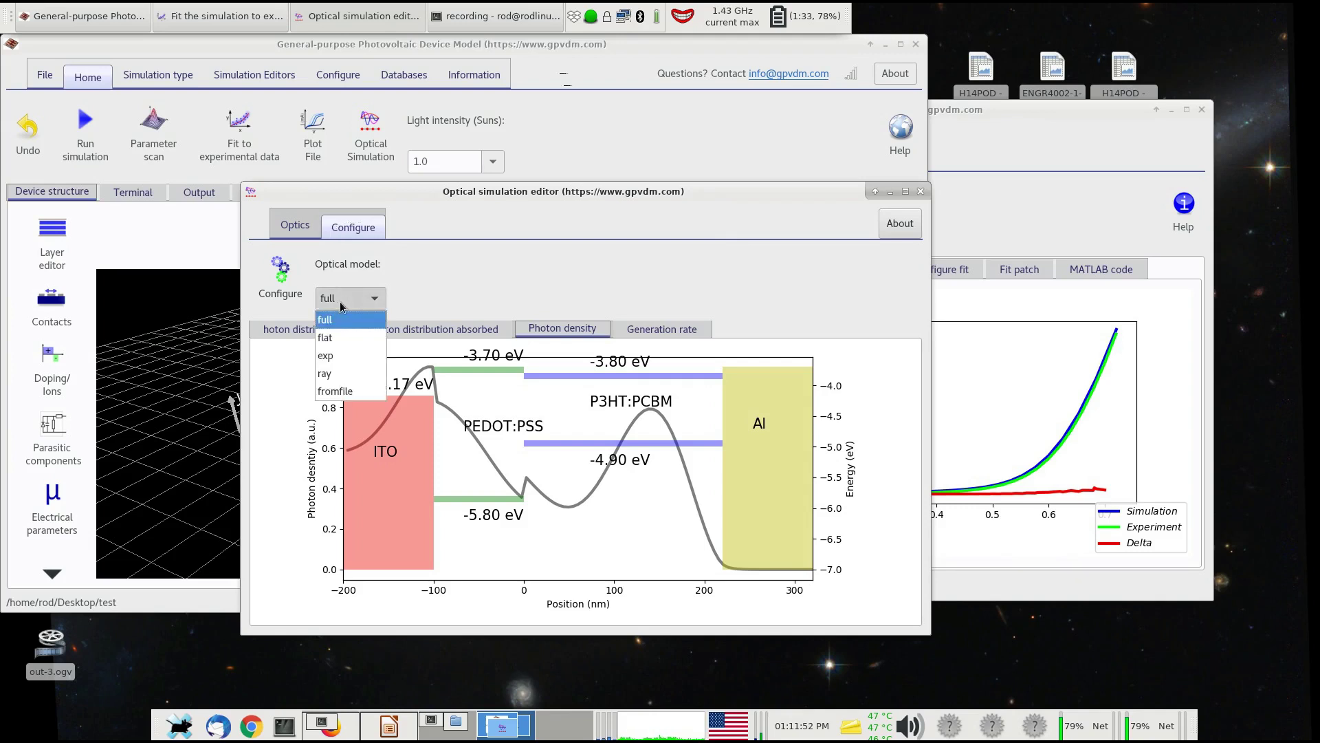
{"action": "left_click", "coordinate": [340, 301]}
{"action": "left_click", "coordinate": [344, 299]}
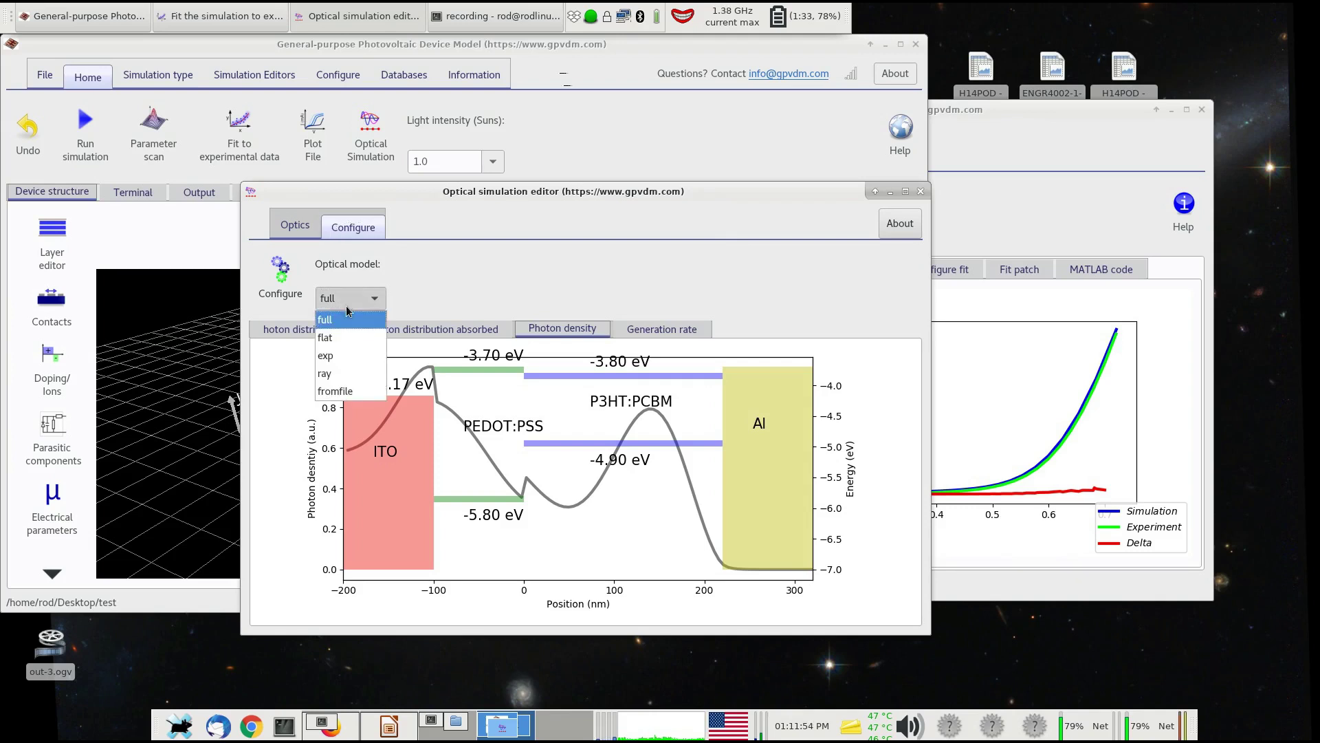
{"action": "left_click", "coordinate": [341, 356]}
{"action": "left_click", "coordinate": [295, 225]}
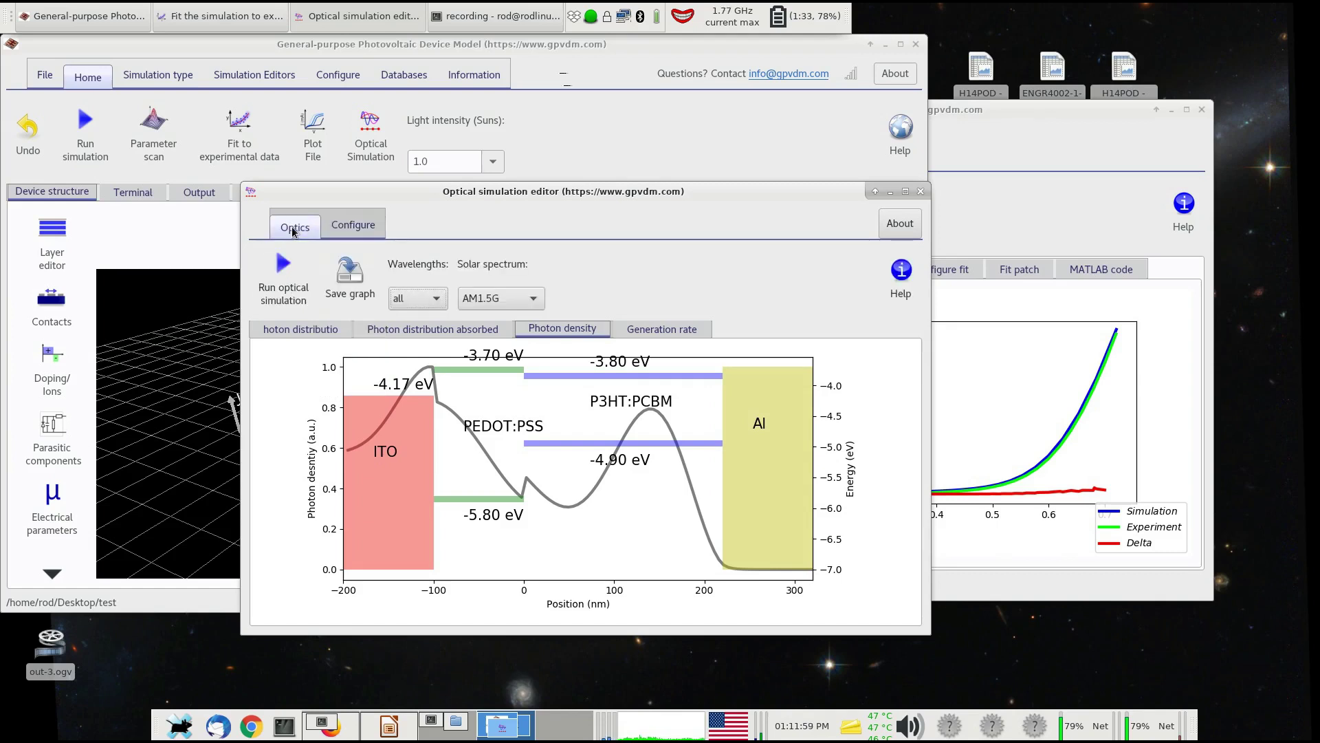
{"action": "left_click", "coordinate": [313, 282]}
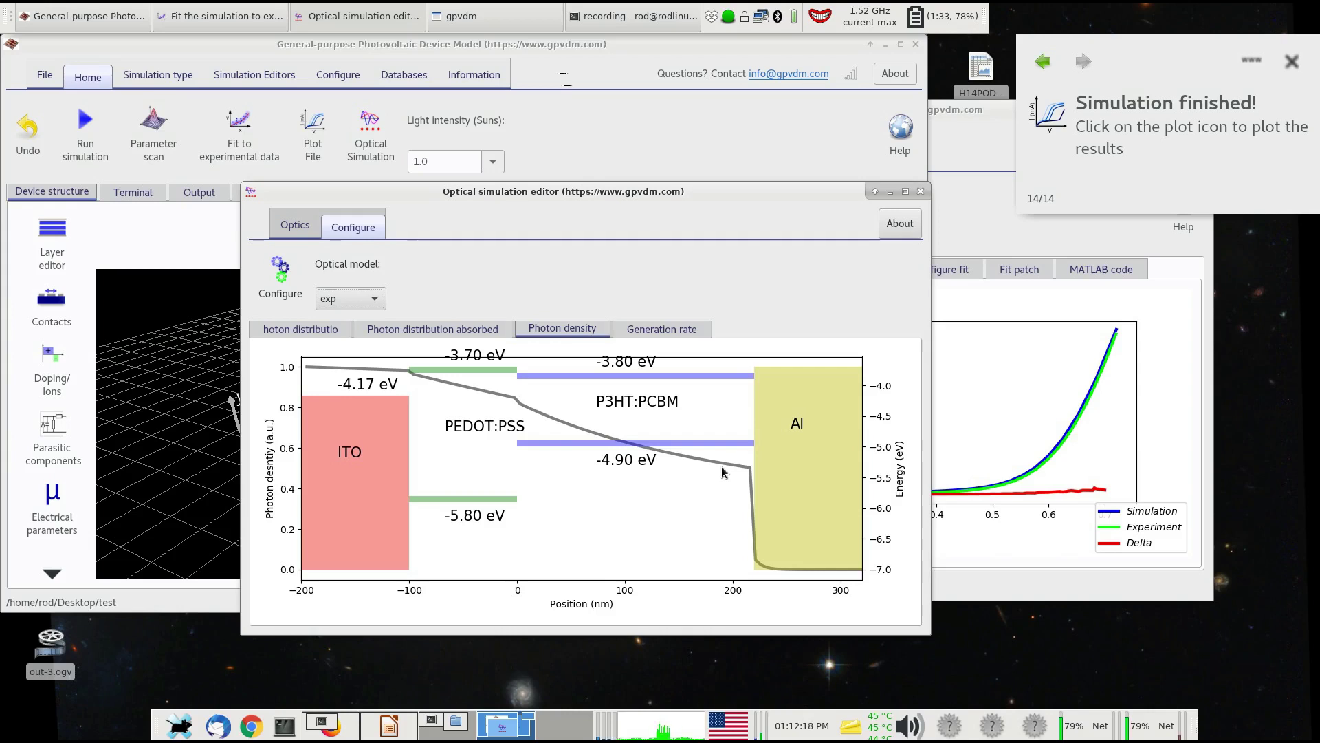
Set the optical model back to full and rerun the optical simulation.
{"action": "left_click", "coordinate": [374, 301]}
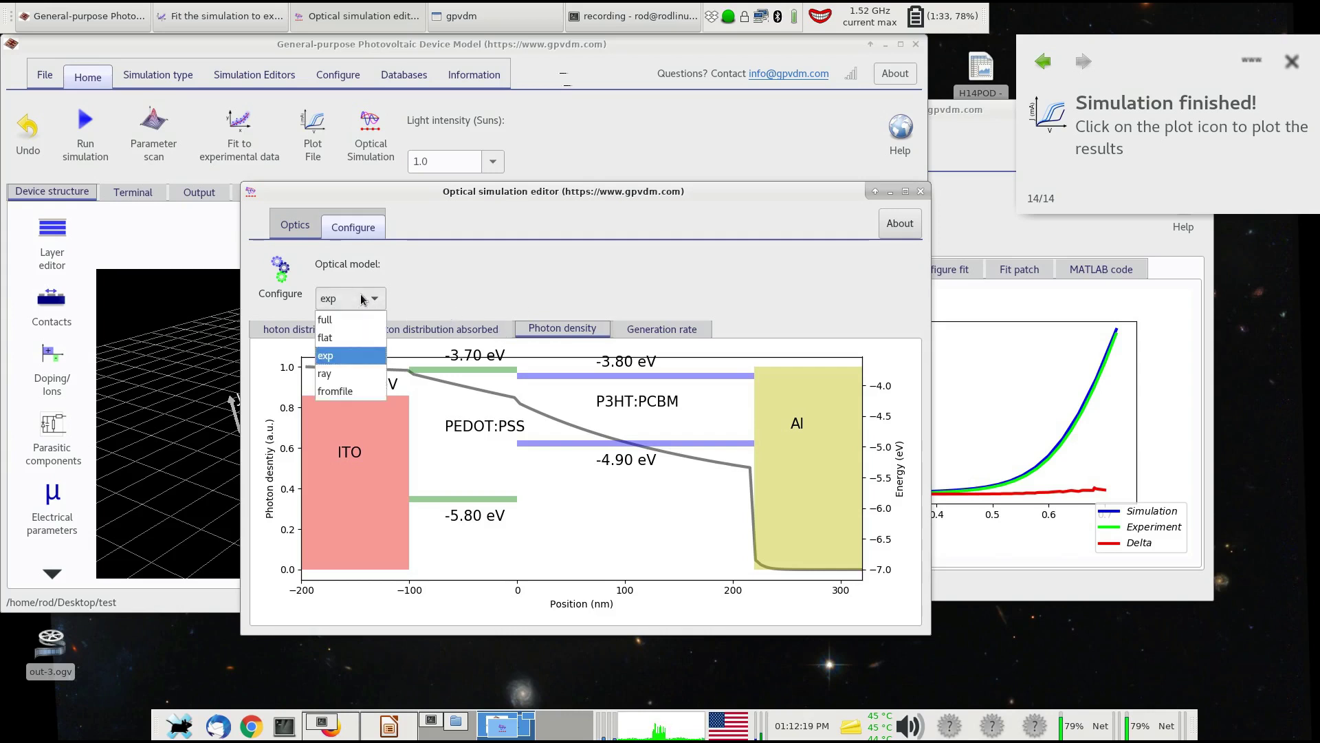
{"action": "left_click", "coordinate": [348, 353]}
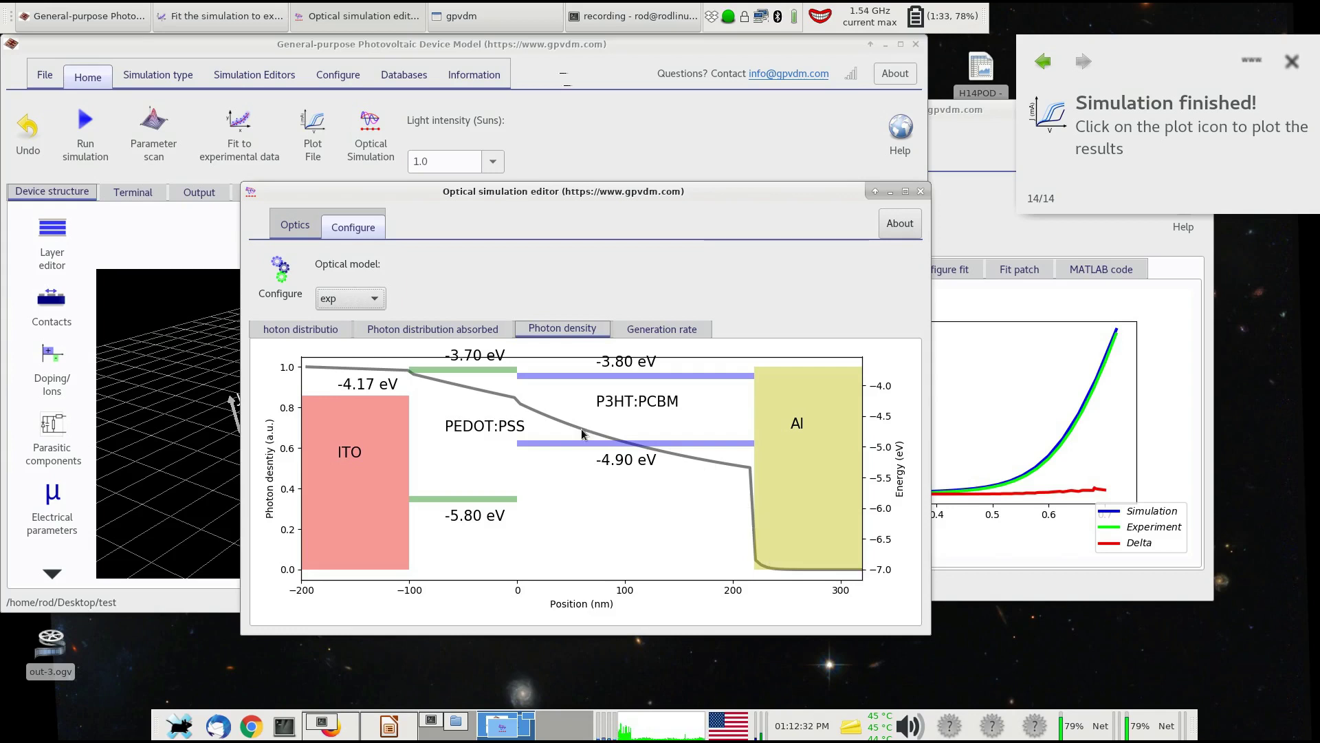
{"action": "left_click", "coordinate": [350, 298]}
{"action": "left_click", "coordinate": [348, 297]}
{"action": "left_click", "coordinate": [295, 225]}
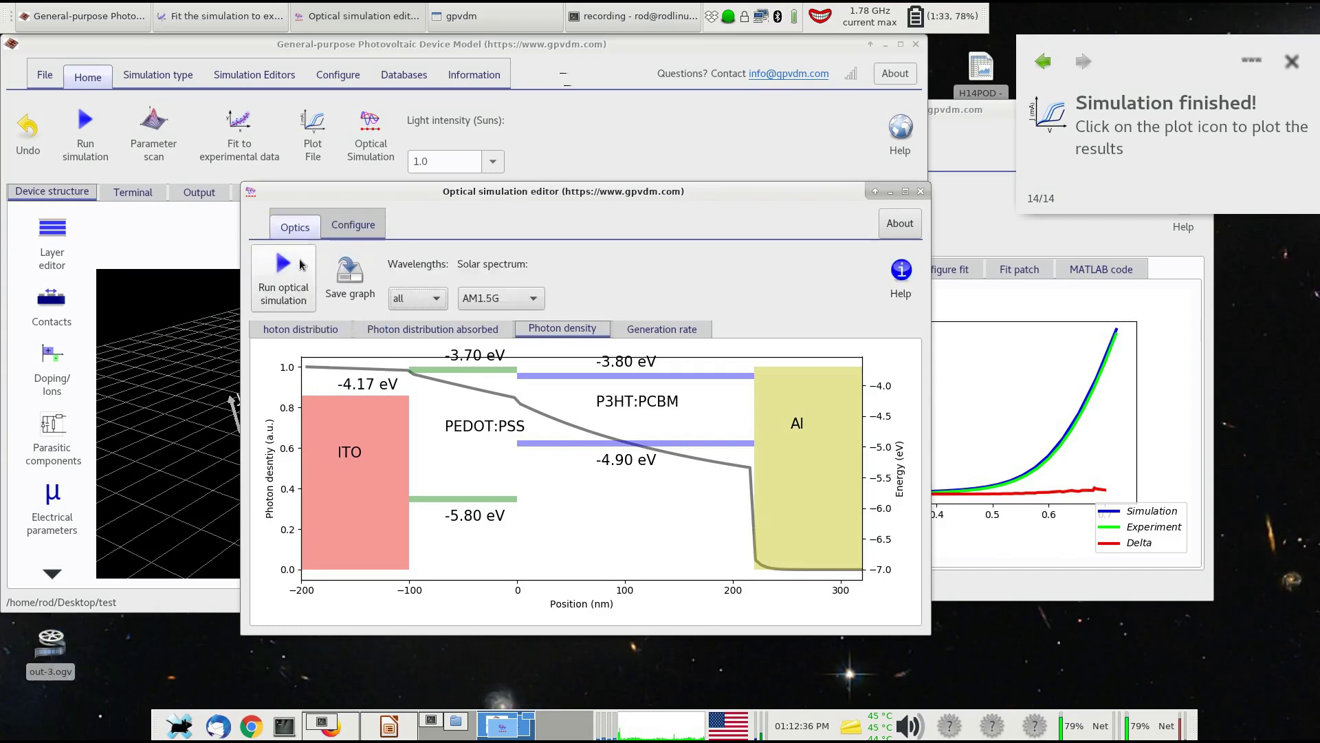
{"action": "left_click", "coordinate": [301, 261]}
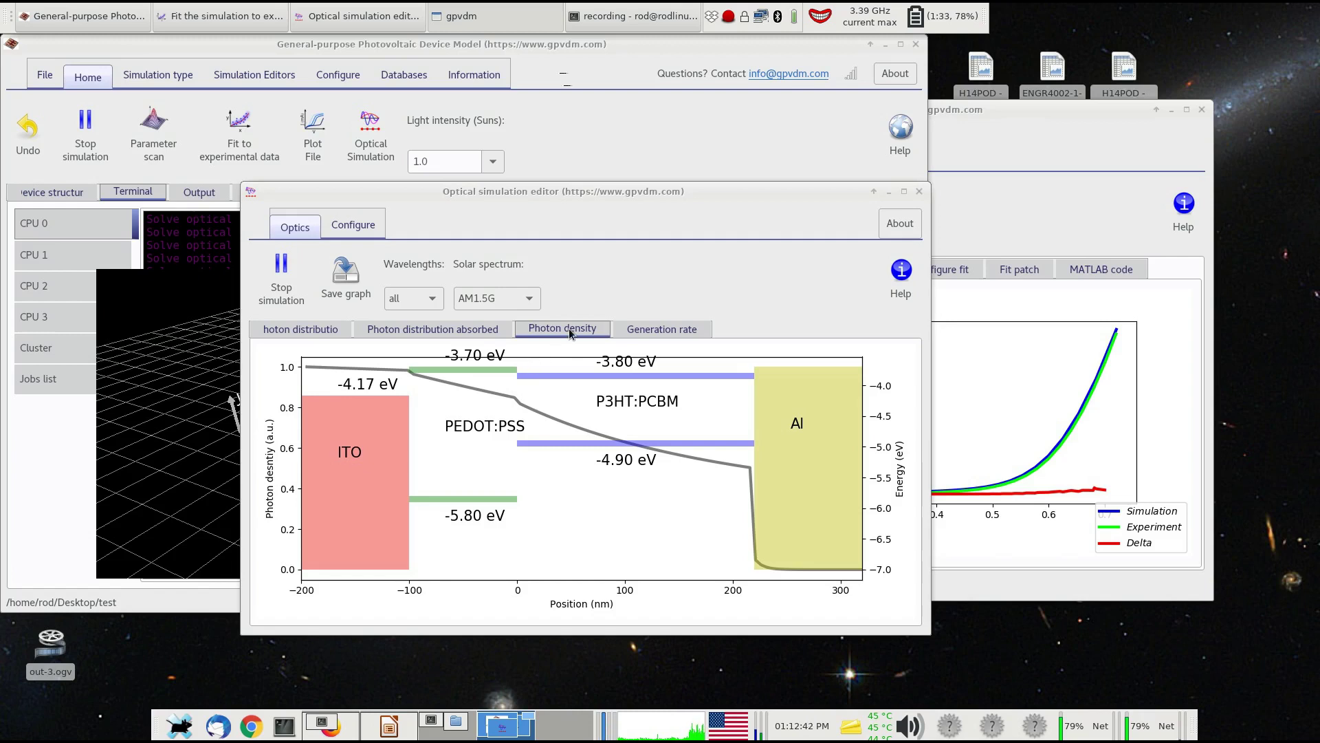
Review the available solar spectra, the absorbed photon distribution and the photon density of the full optical model.
{"action": "left_click", "coordinate": [471, 303]}
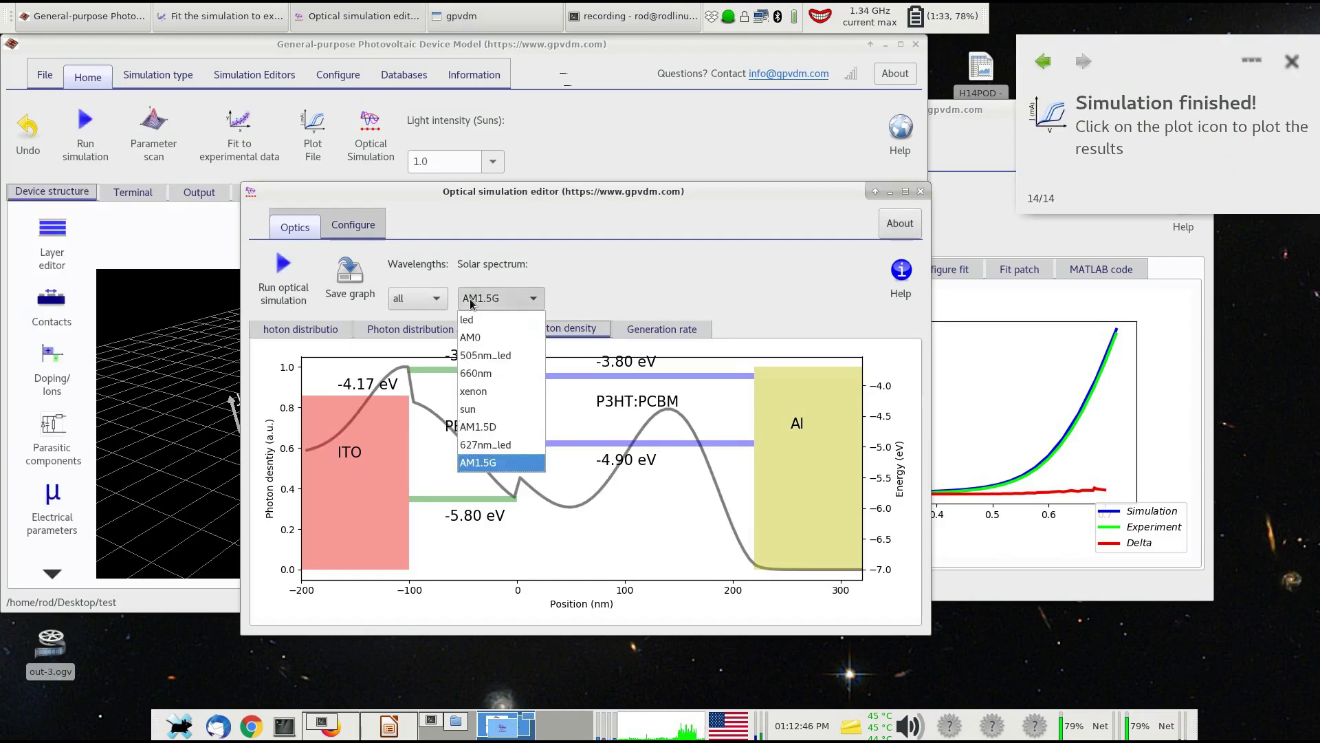
{"action": "left_click", "coordinate": [567, 298]}
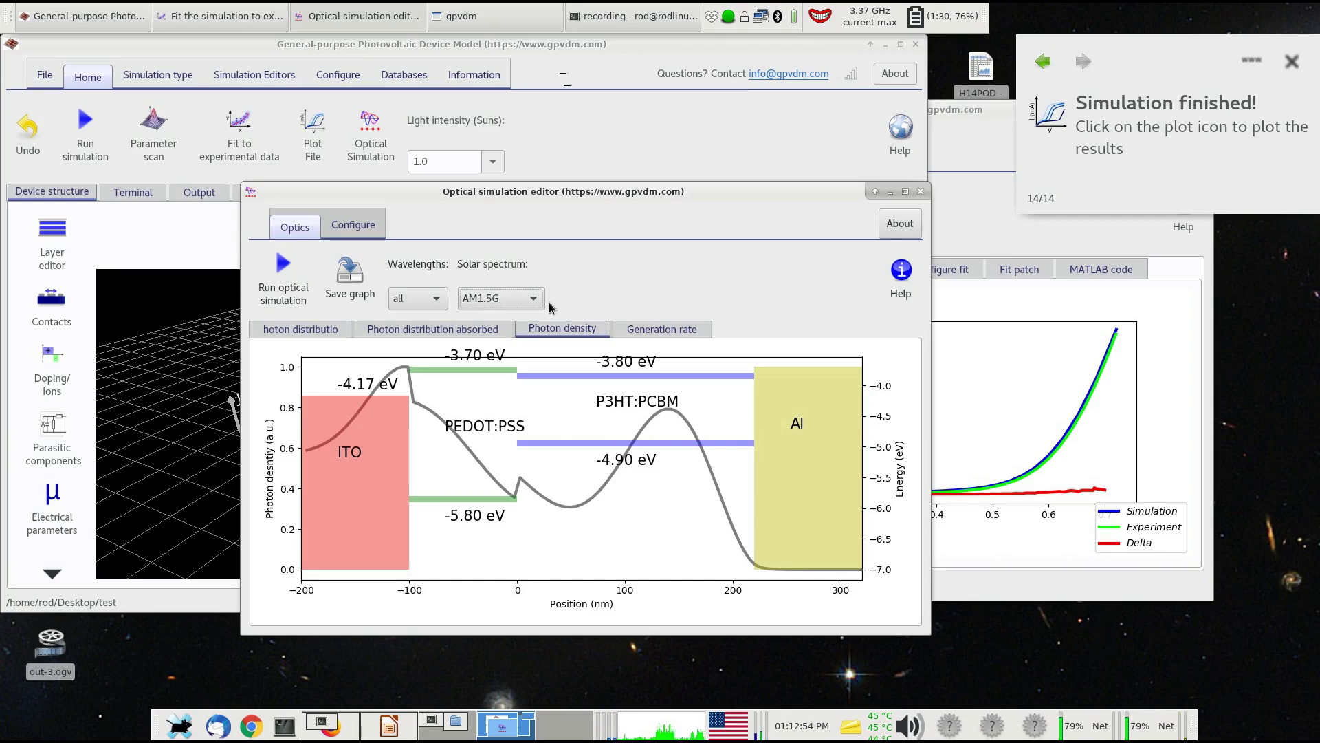
{"action": "left_click", "coordinate": [500, 329]}
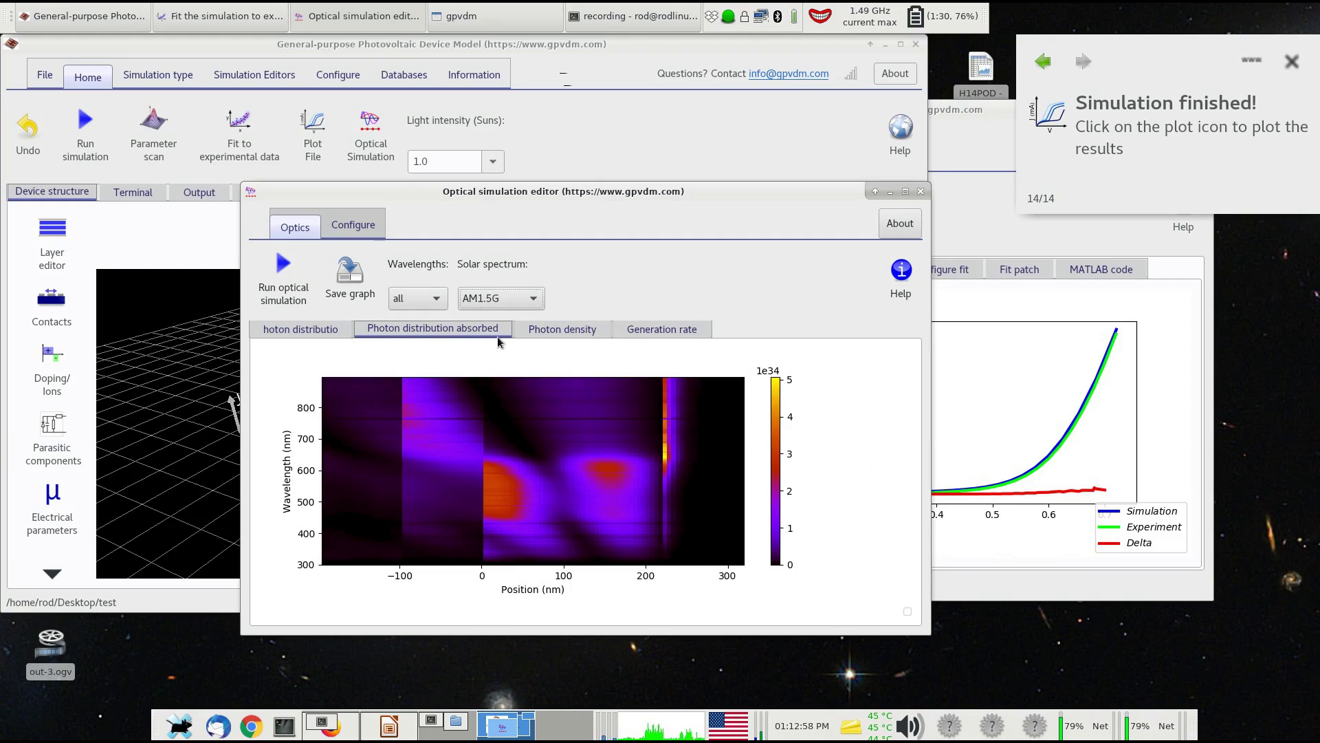
{"action": "left_click", "coordinate": [547, 333]}
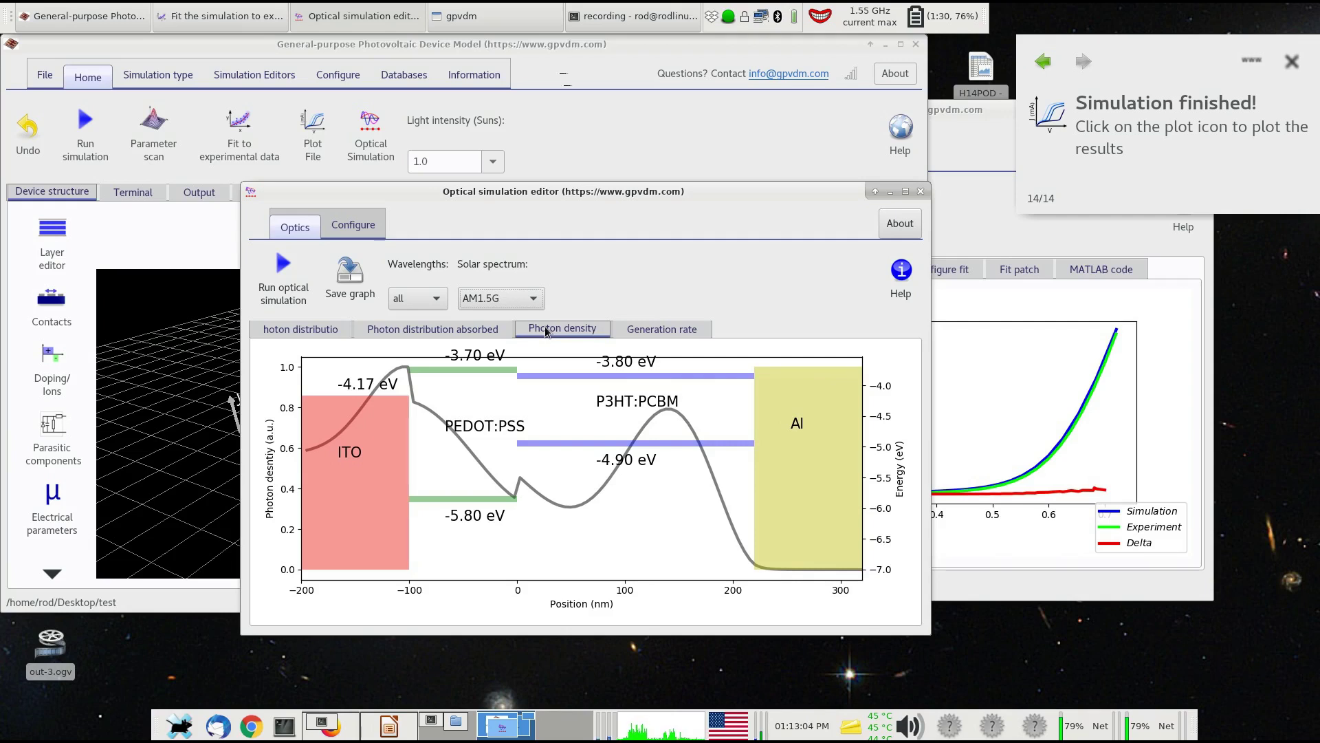
Close the optical simulation editor and move the fit window in front of the main window.
{"action": "left_click", "coordinate": [923, 193]}
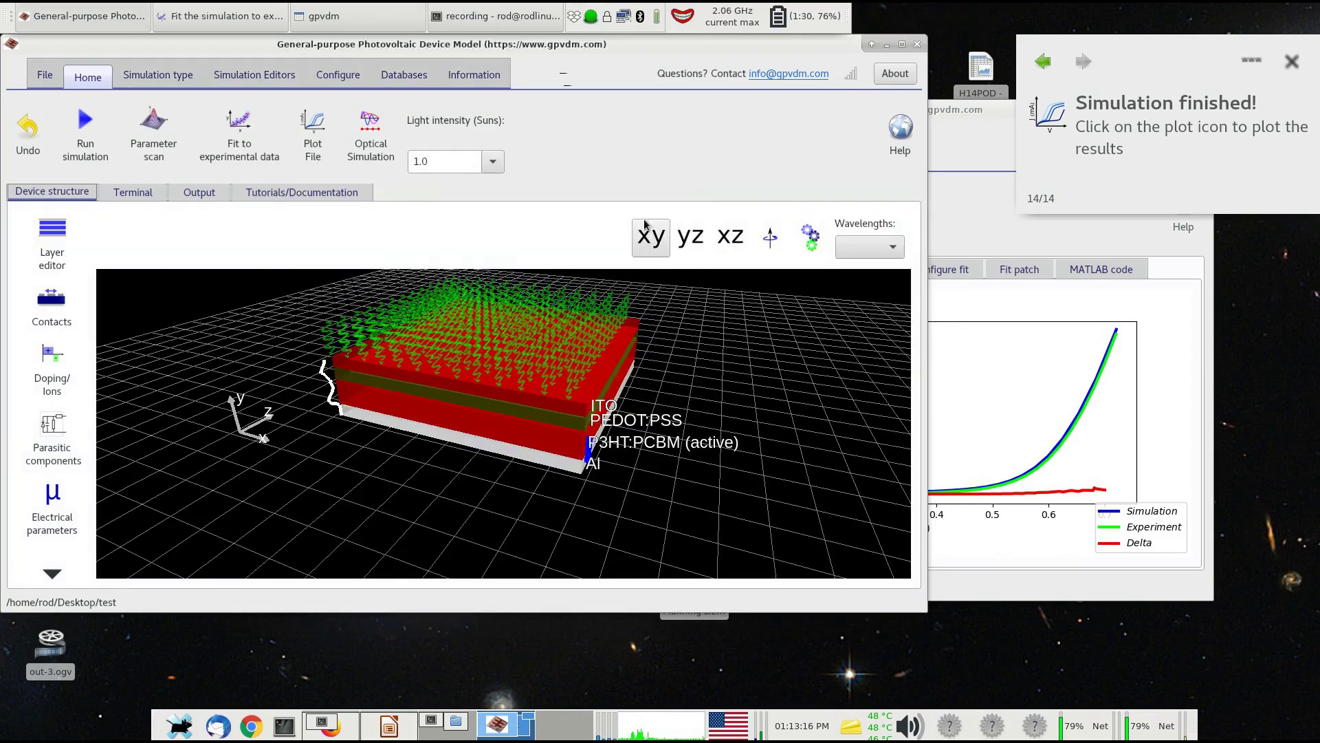
{"action": "left_click", "coordinate": [1003, 354]}
{"action": "left_click_drag", "start_coordinate": [905, 114], "coordinate": [615, 74]}
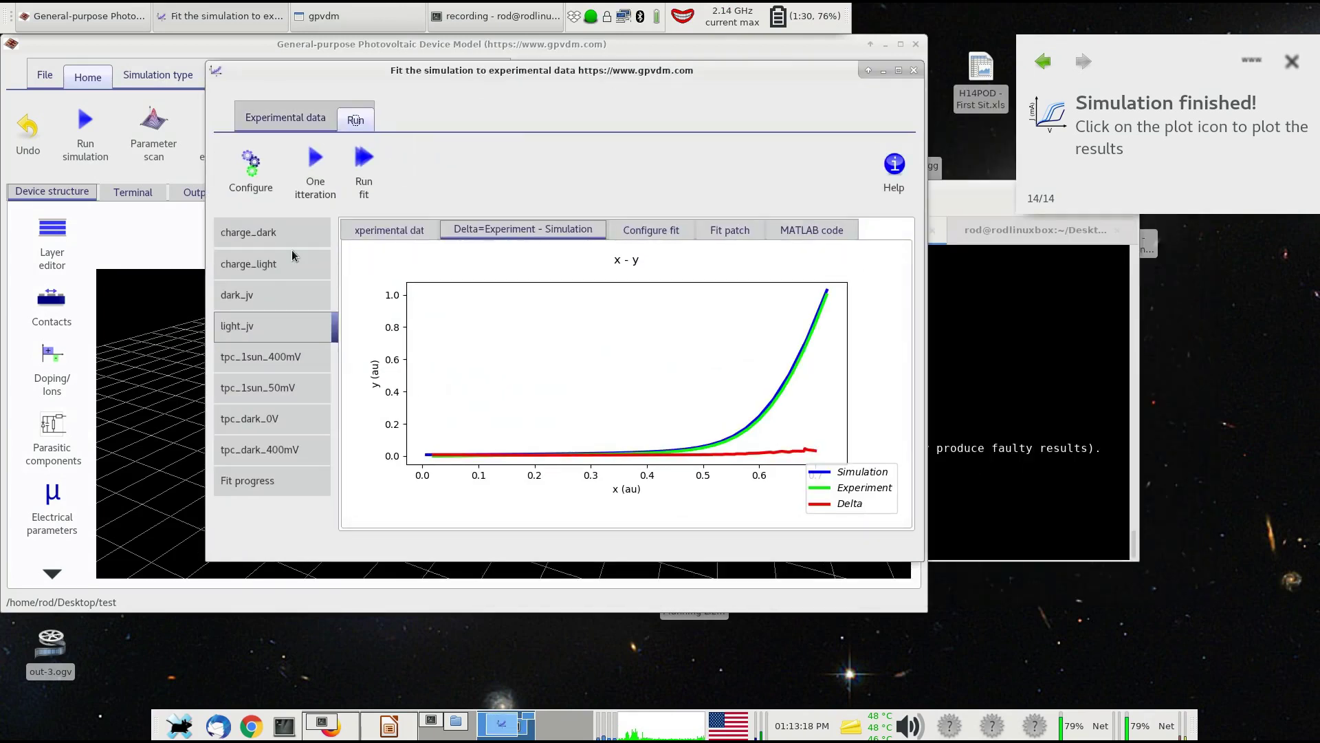
Compare the experiment, simulation and delta curves for the charge_dark and charge_light data sets.
{"action": "left_click", "coordinate": [383, 228]}
{"action": "left_click", "coordinate": [446, 229]}
{"action": "left_click", "coordinate": [271, 245]}
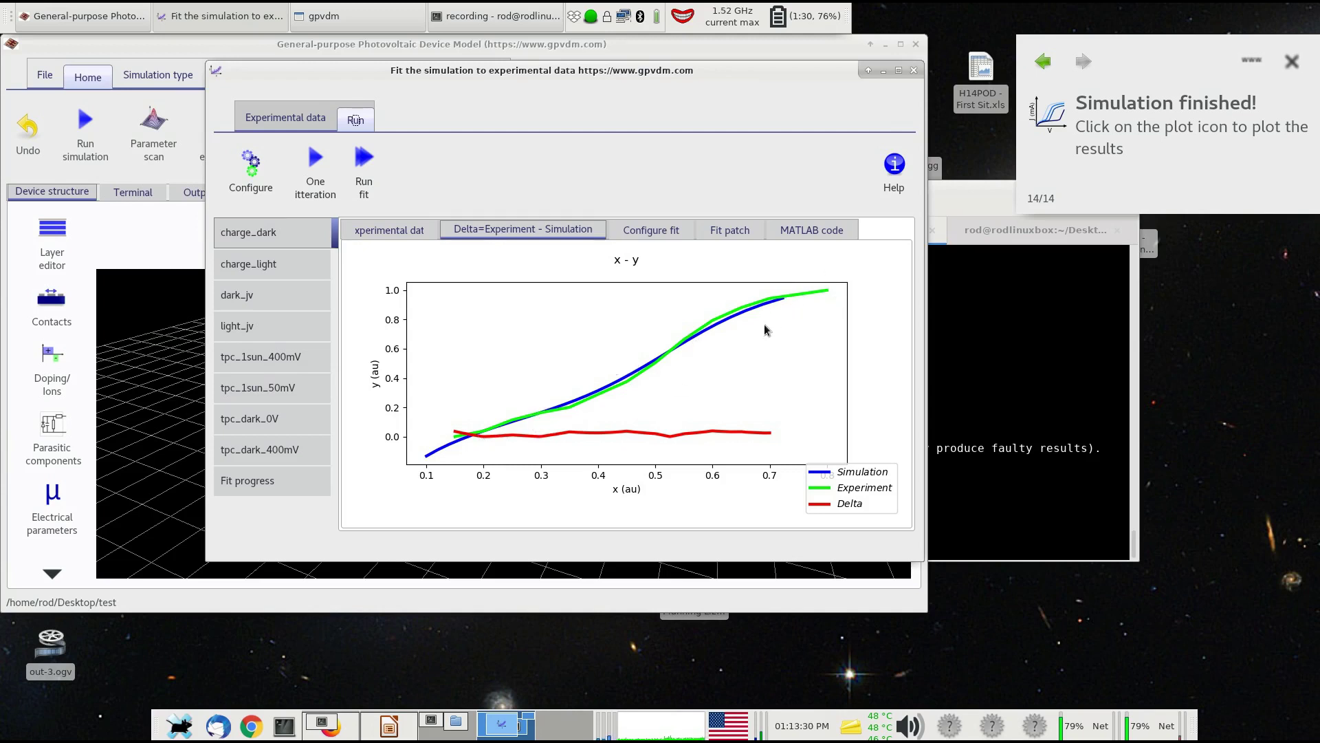
{"action": "left_click", "coordinate": [299, 267]}
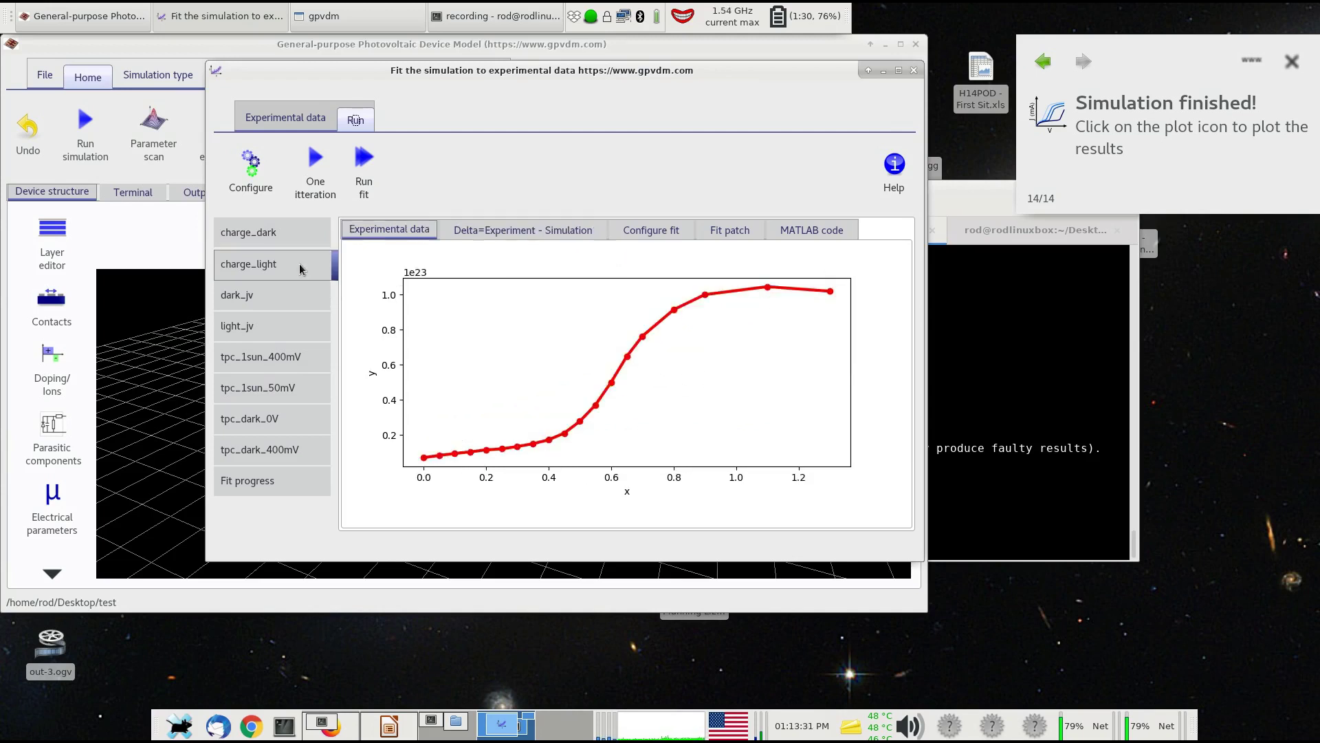
{"action": "left_click", "coordinate": [483, 229]}
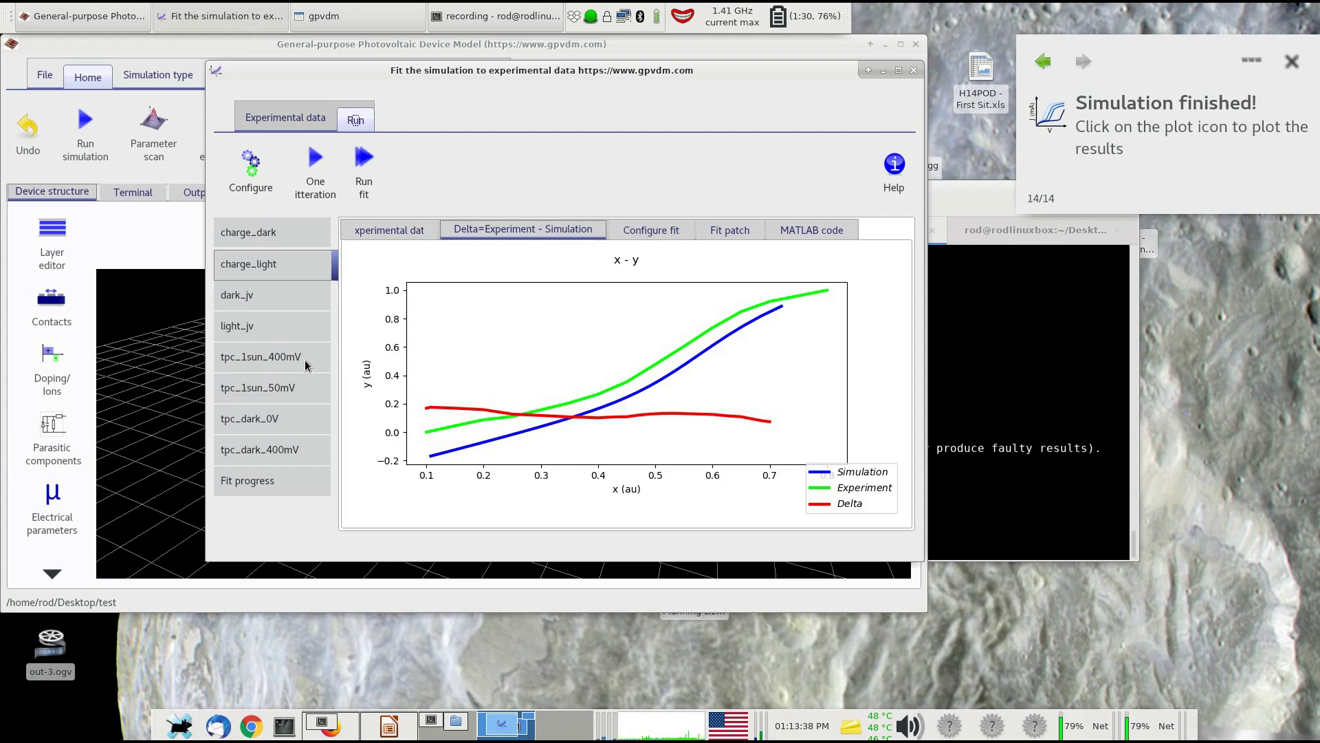
Compare the experiment, simulation and delta curves for the tpc_dark_0V and tpc_dark_400mV data sets.
{"action": "left_click", "coordinate": [284, 421]}
{"action": "left_click", "coordinate": [550, 229]}
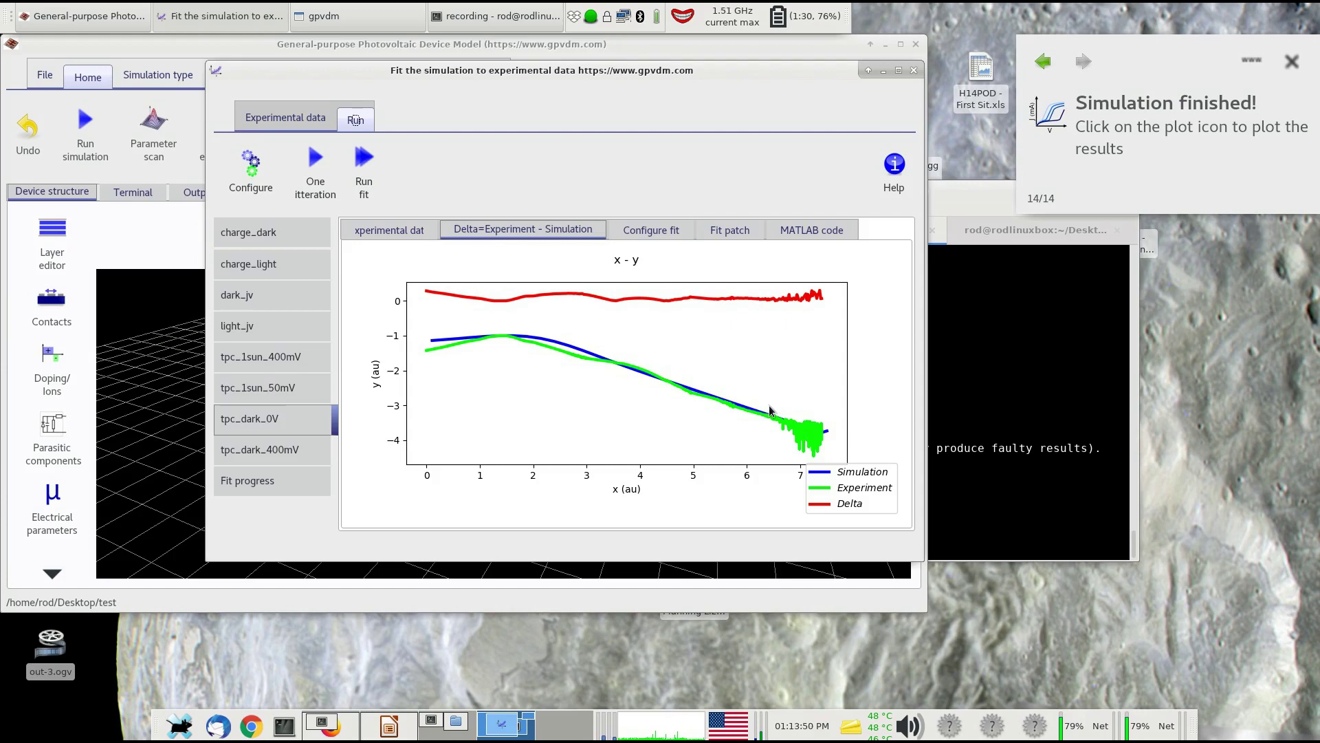
{"action": "left_click", "coordinate": [304, 458]}
{"action": "left_click", "coordinate": [523, 236]}
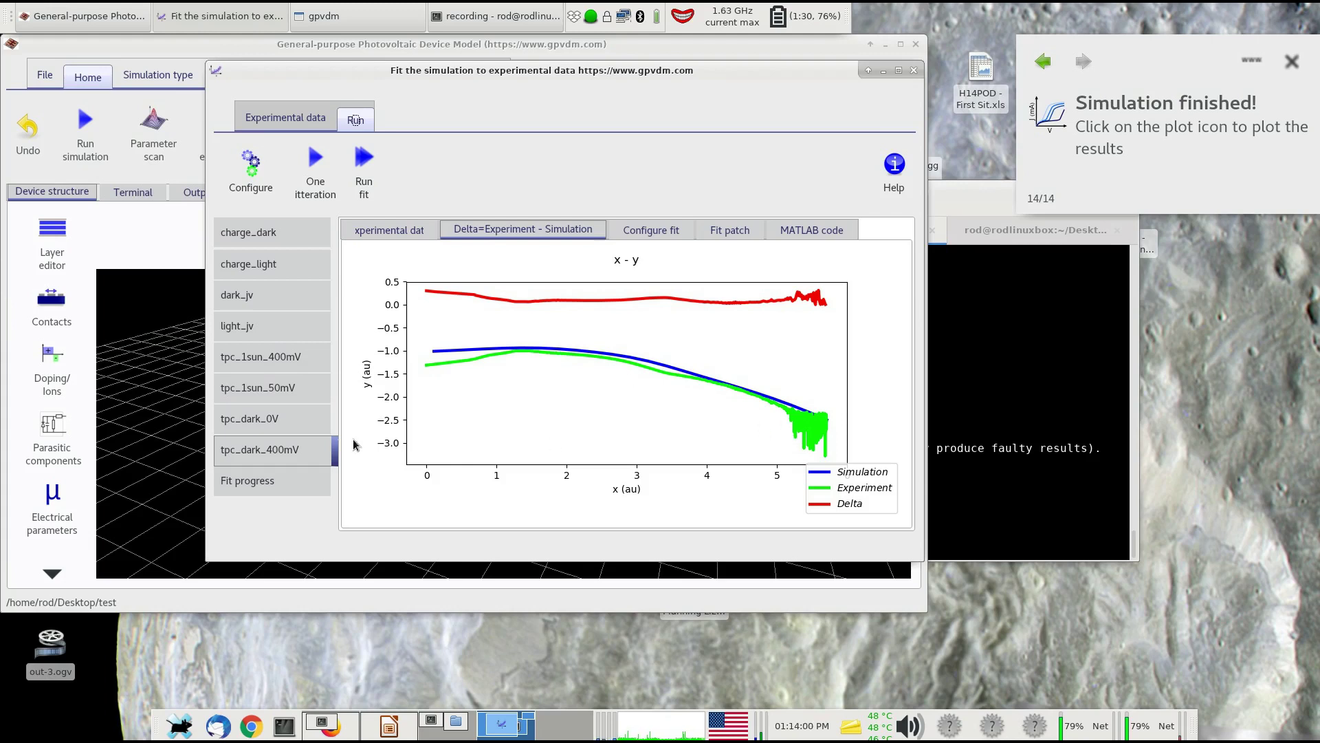
{"action": "left_click", "coordinate": [317, 428]}
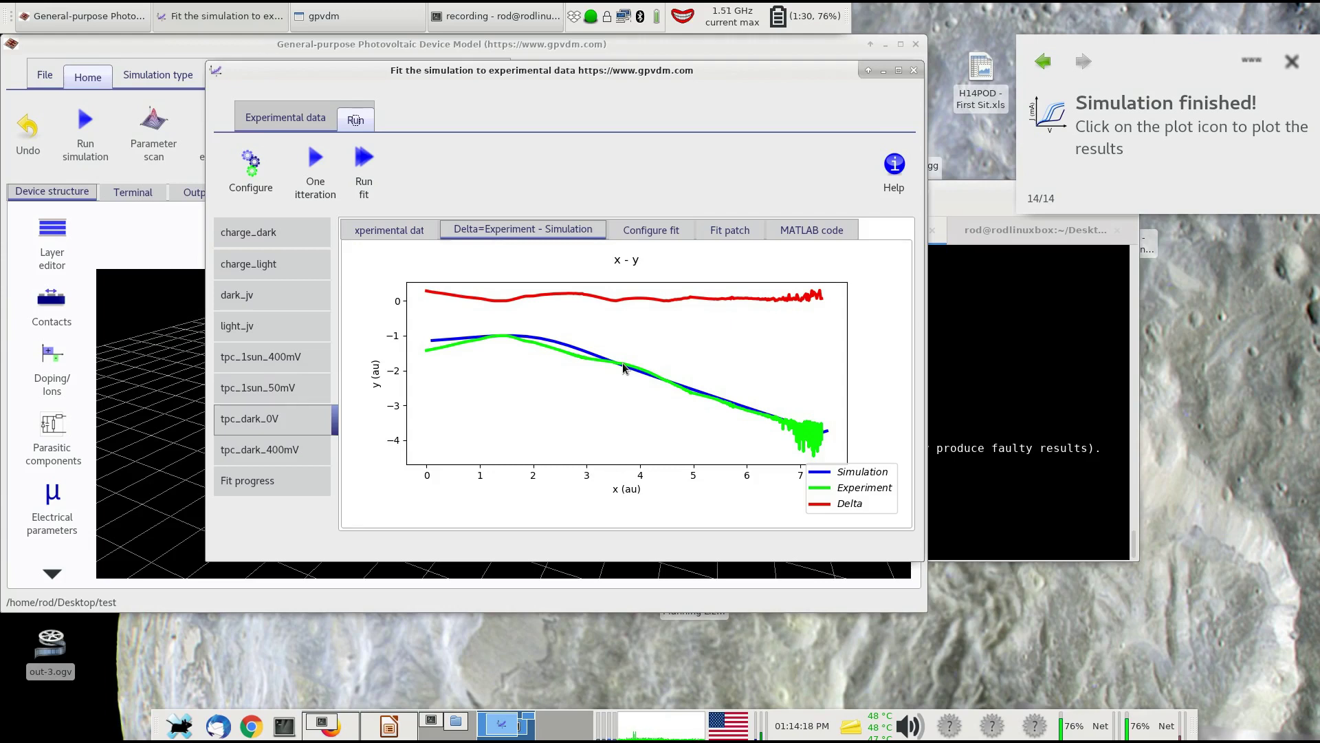
{"action": "left_click", "coordinate": [325, 460]}
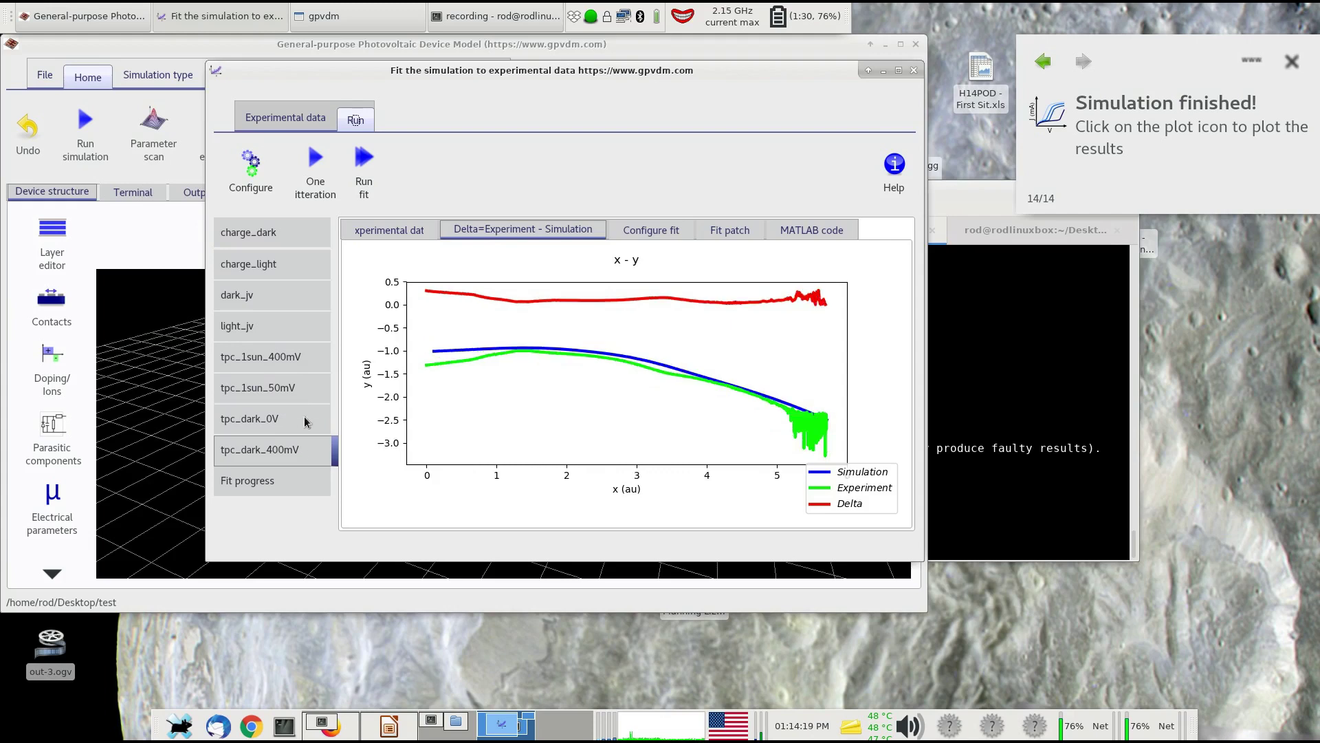
Compare the experiment, simulation and delta curves for the tpc_1sun_400mV and tpc_1sun_50mV data sets.
{"action": "left_click", "coordinate": [287, 365]}
{"action": "left_click", "coordinate": [482, 227]}
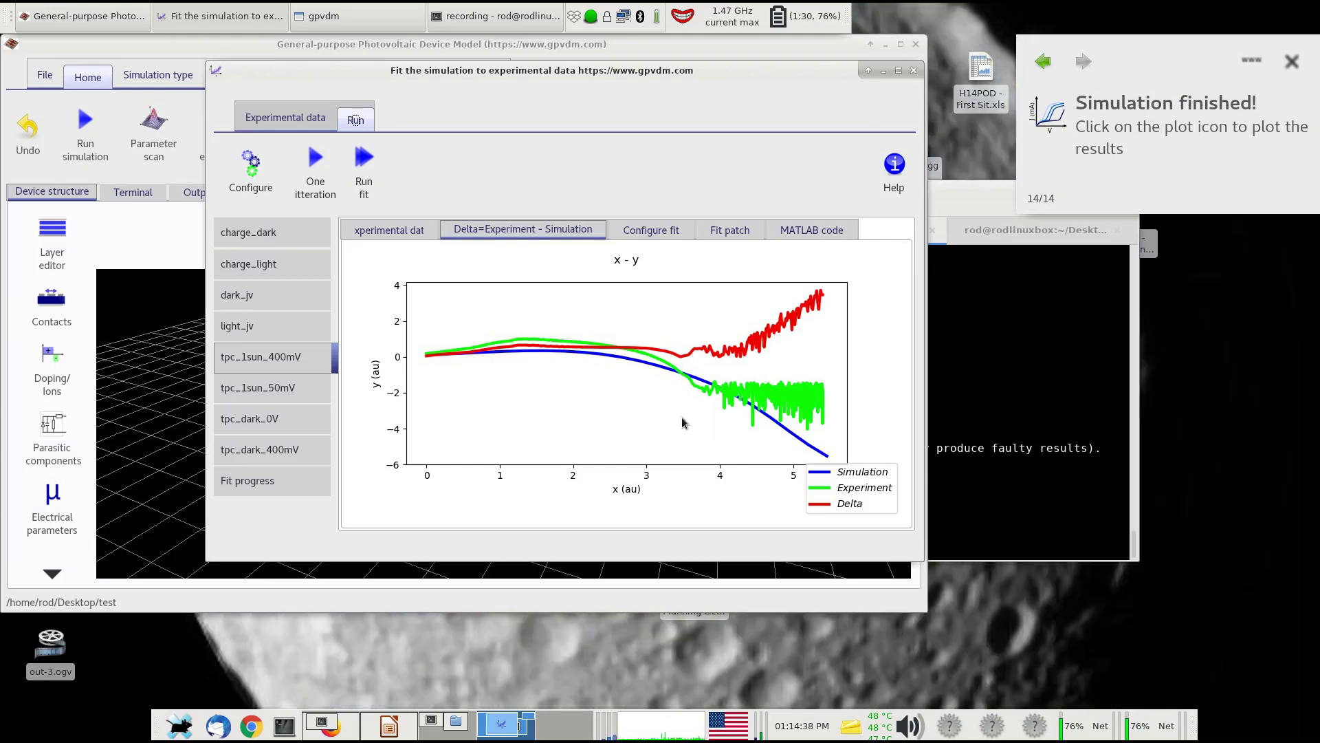
{"action": "left_click", "coordinate": [302, 387]}
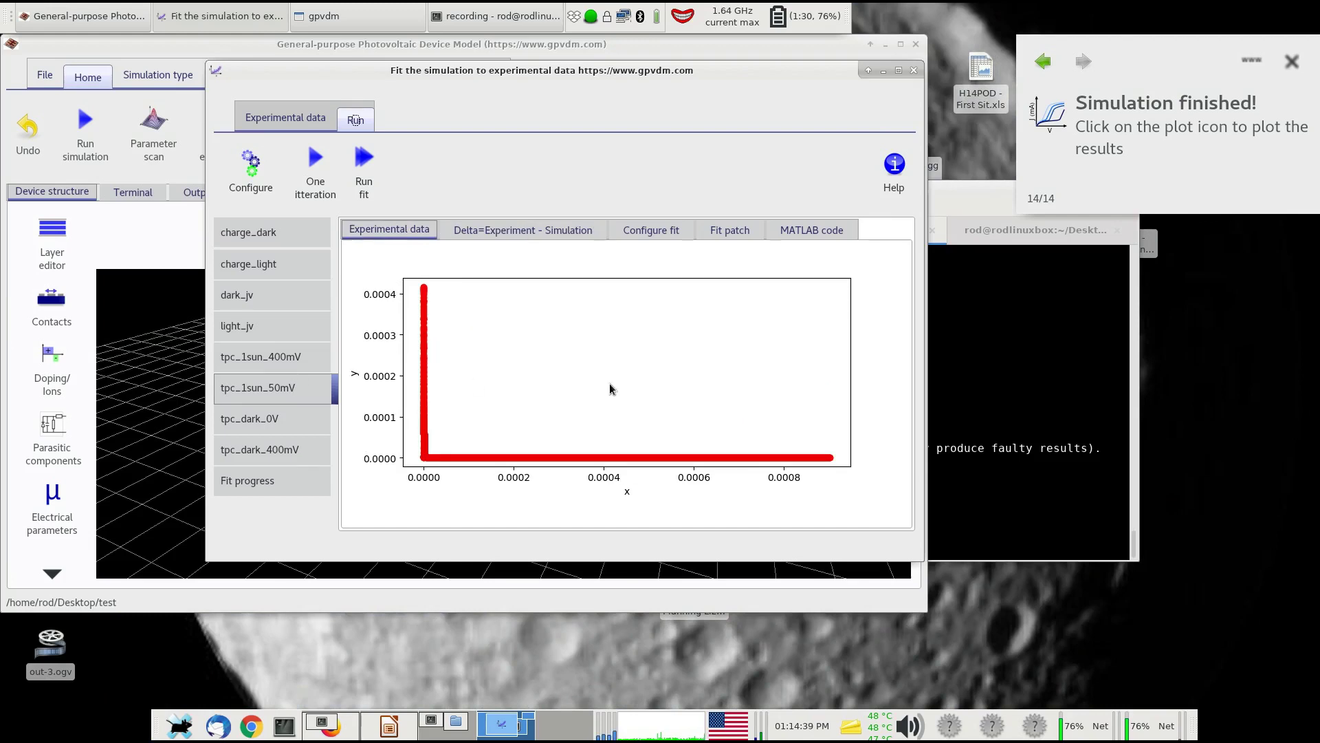
{"action": "left_click", "coordinate": [534, 236]}
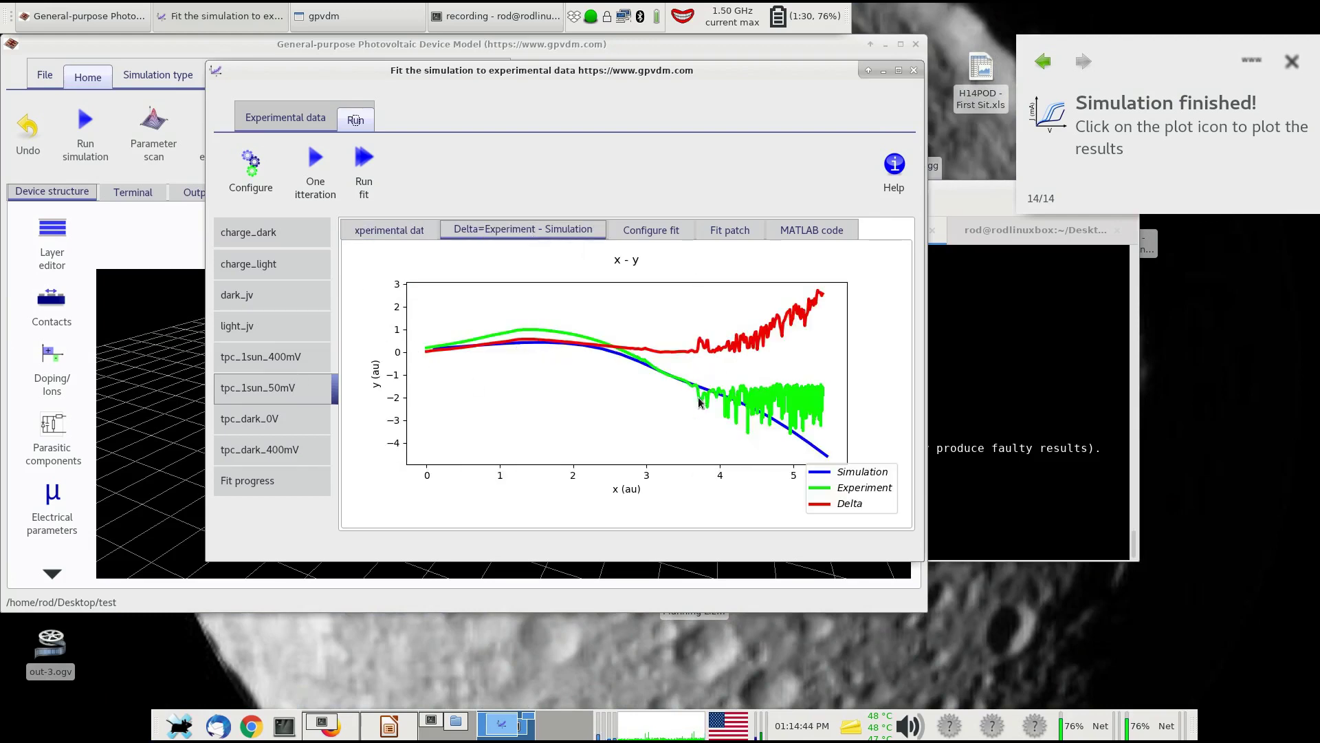
{"action": "left_click", "coordinate": [280, 363]}
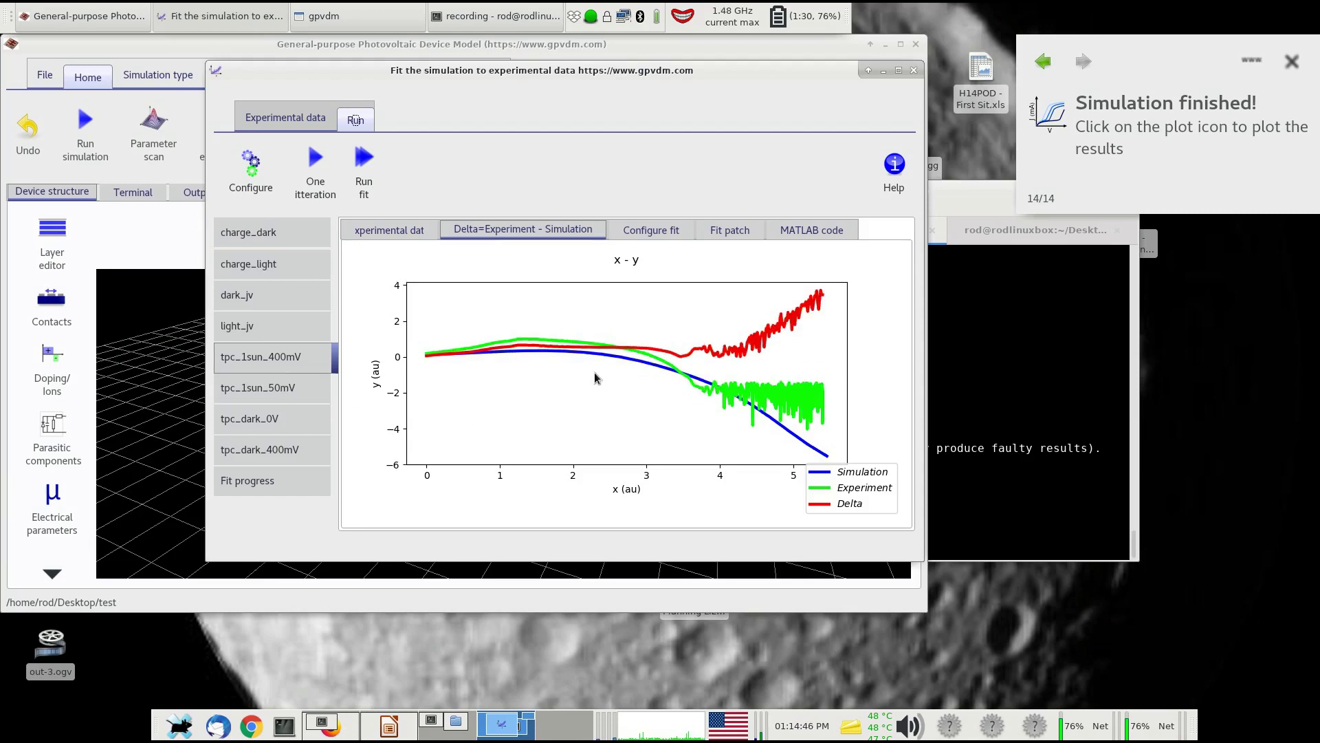
{"action": "left_click", "coordinate": [273, 386]}
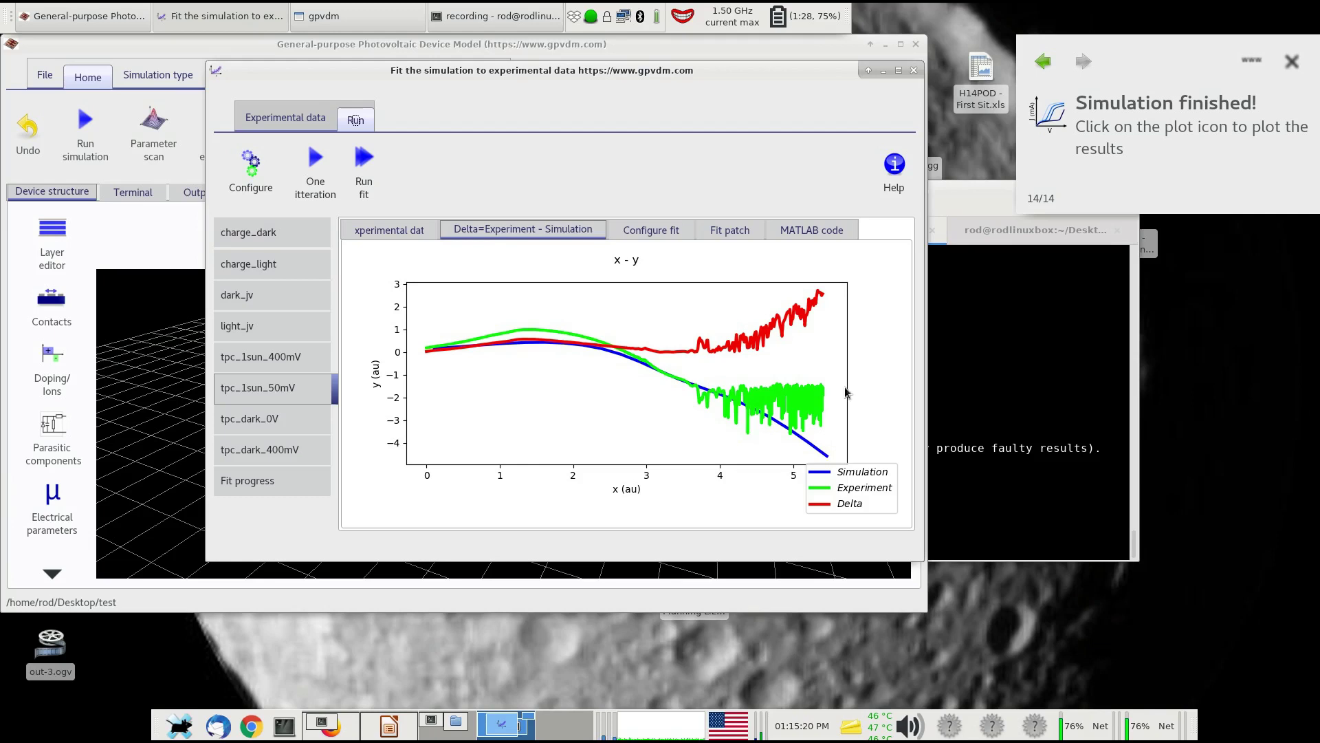
{"action": "left_click", "coordinate": [945, 363]}
{"action": "left_click", "coordinate": [434, 357]}
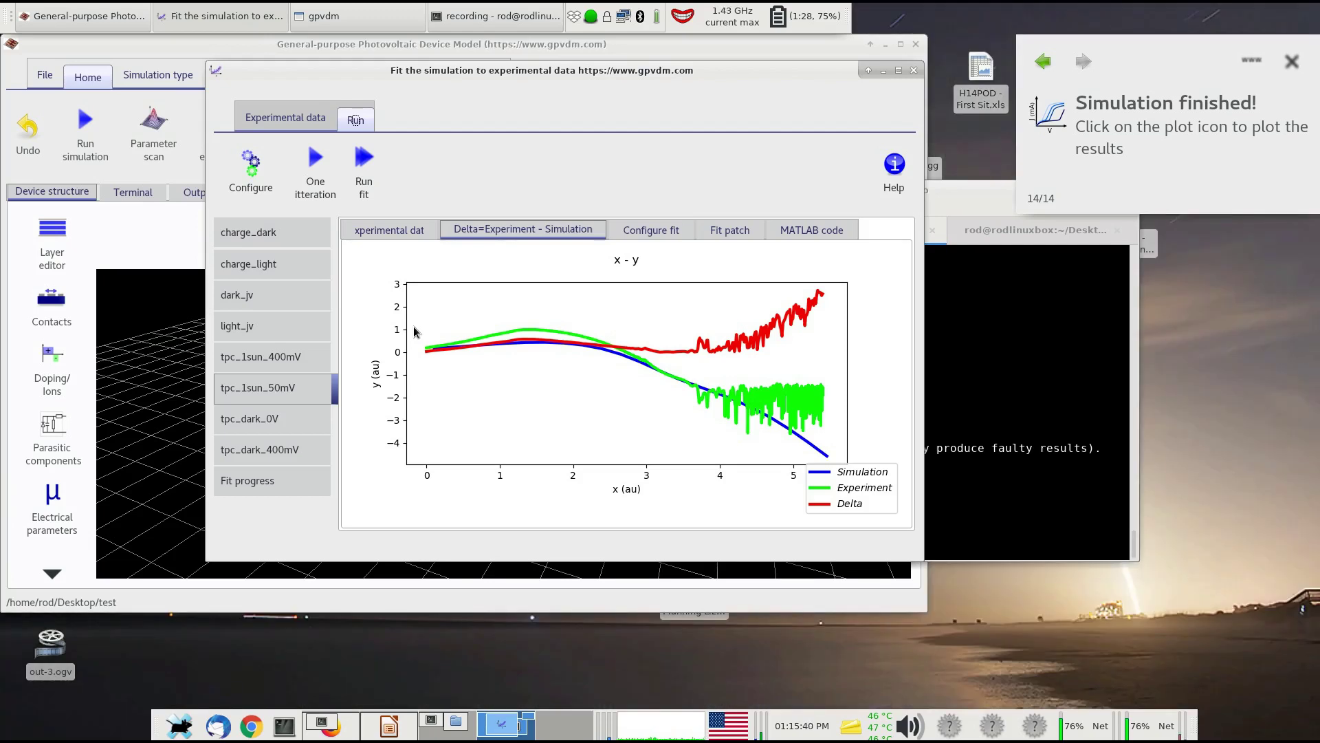
Move the fit window aside to uncover the 3D device structure and view the layer stack from another angle.
{"action": "left_click_drag", "start_coordinate": [320, 77], "coordinate": [681, 238]}
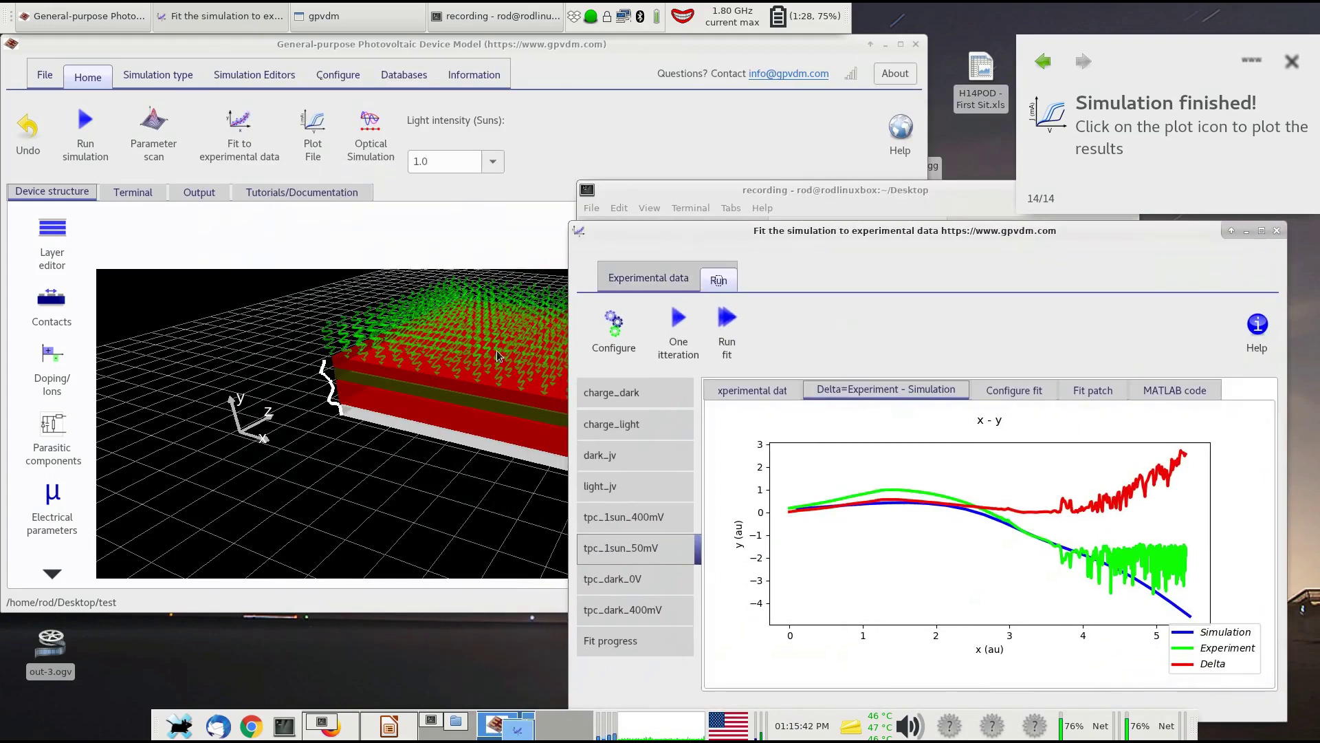
{"action": "left_click", "coordinate": [455, 462]}
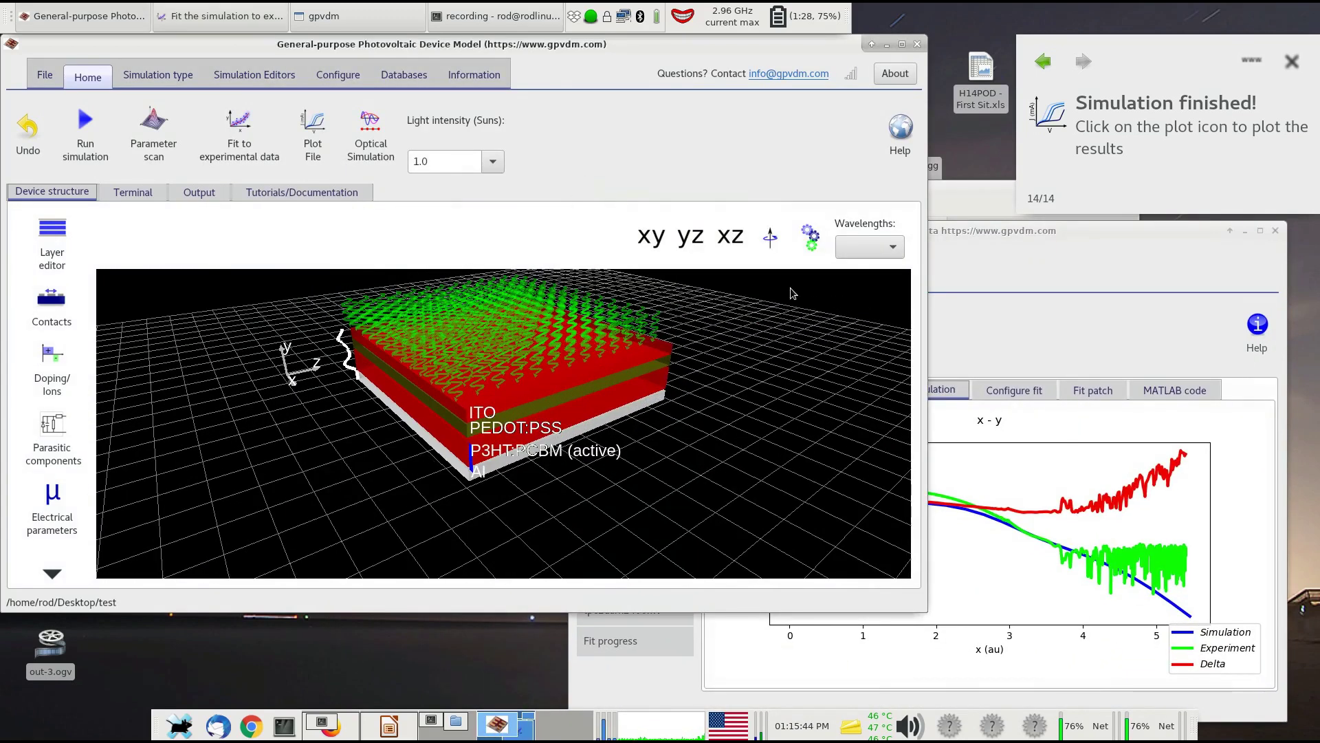
{"action": "left_click_drag", "start_coordinate": [925, 232], "coordinate": [1057, 136]}
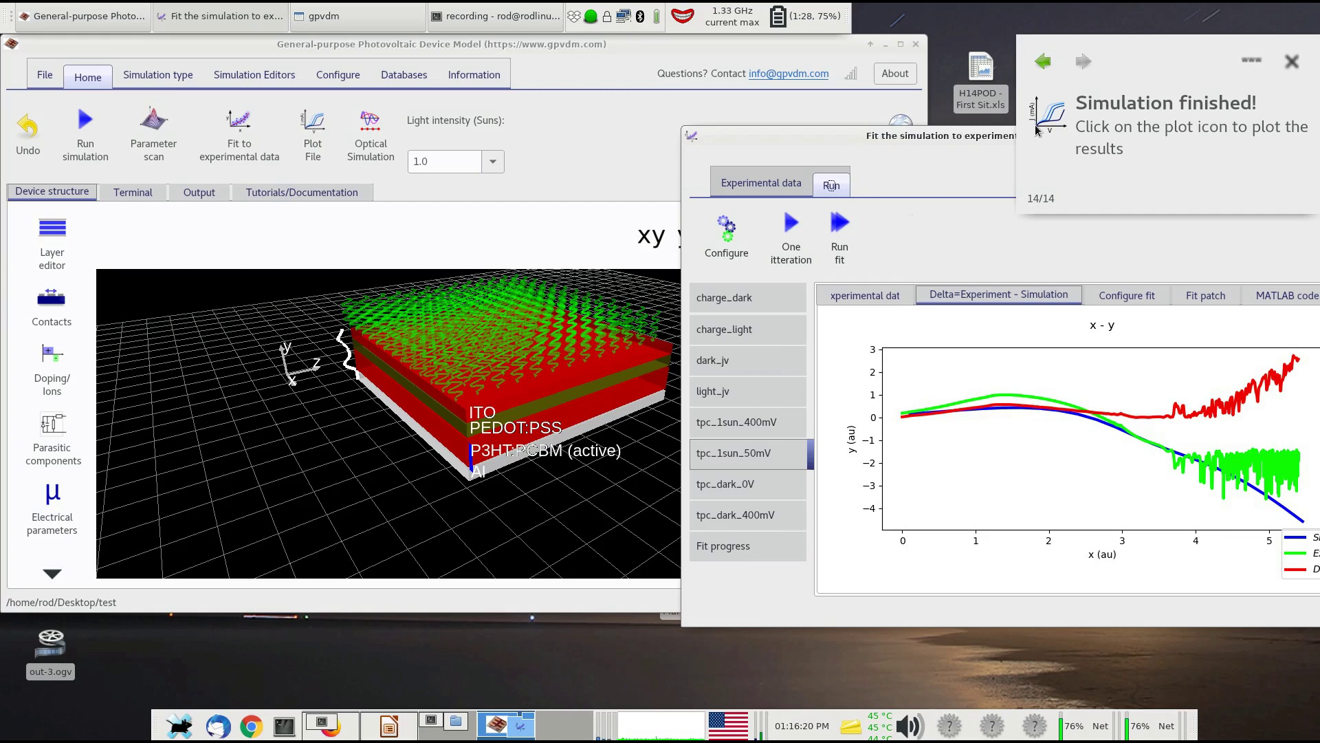
{"action": "left_click", "coordinate": [517, 15]}
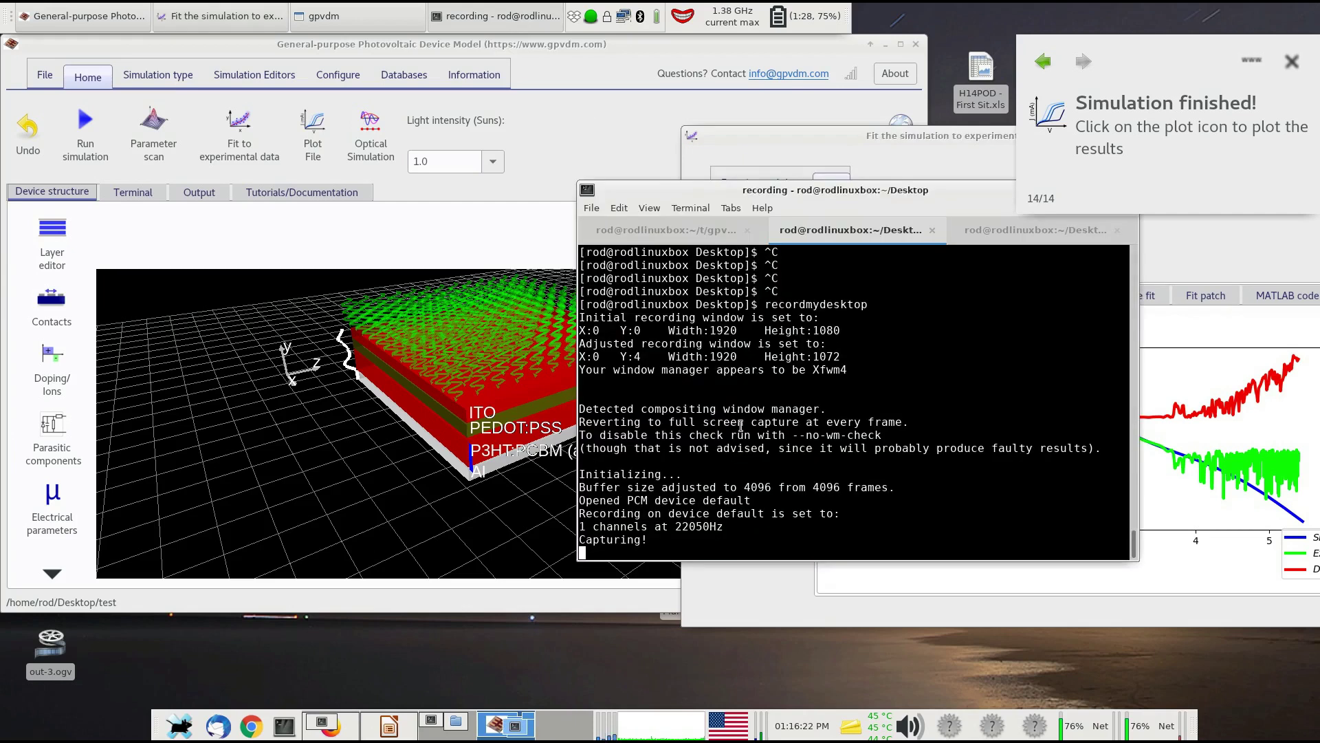